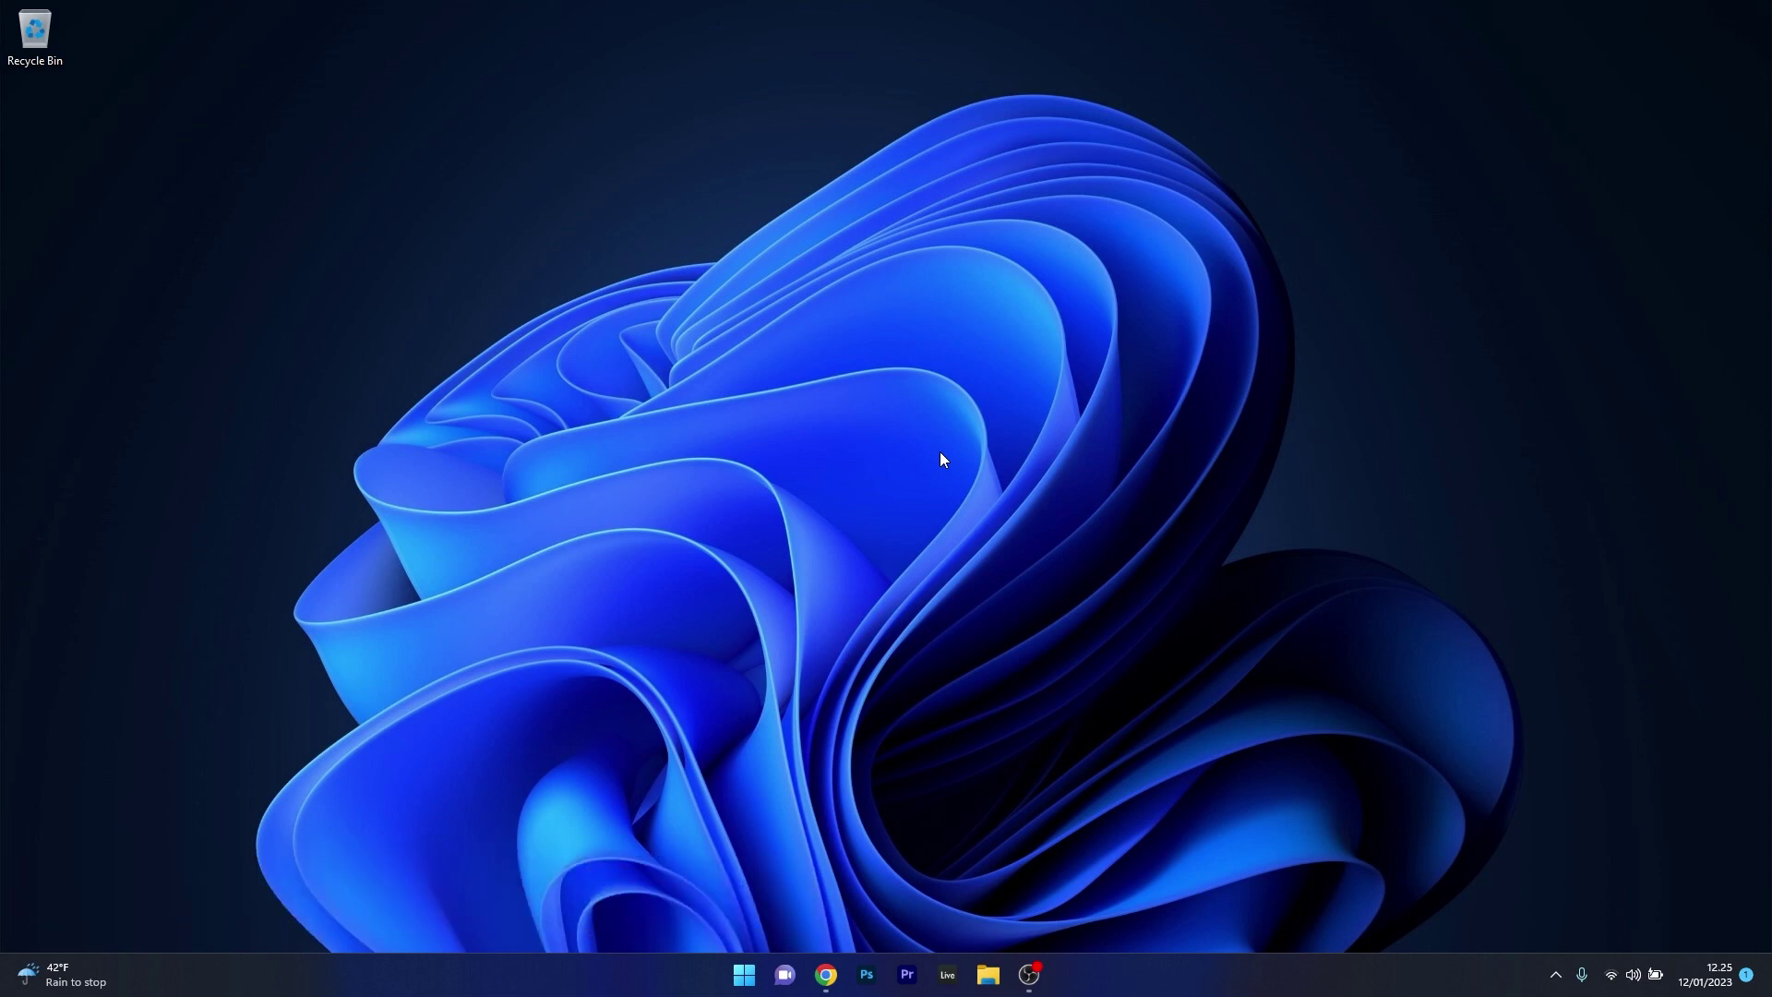
right_click(744, 975)
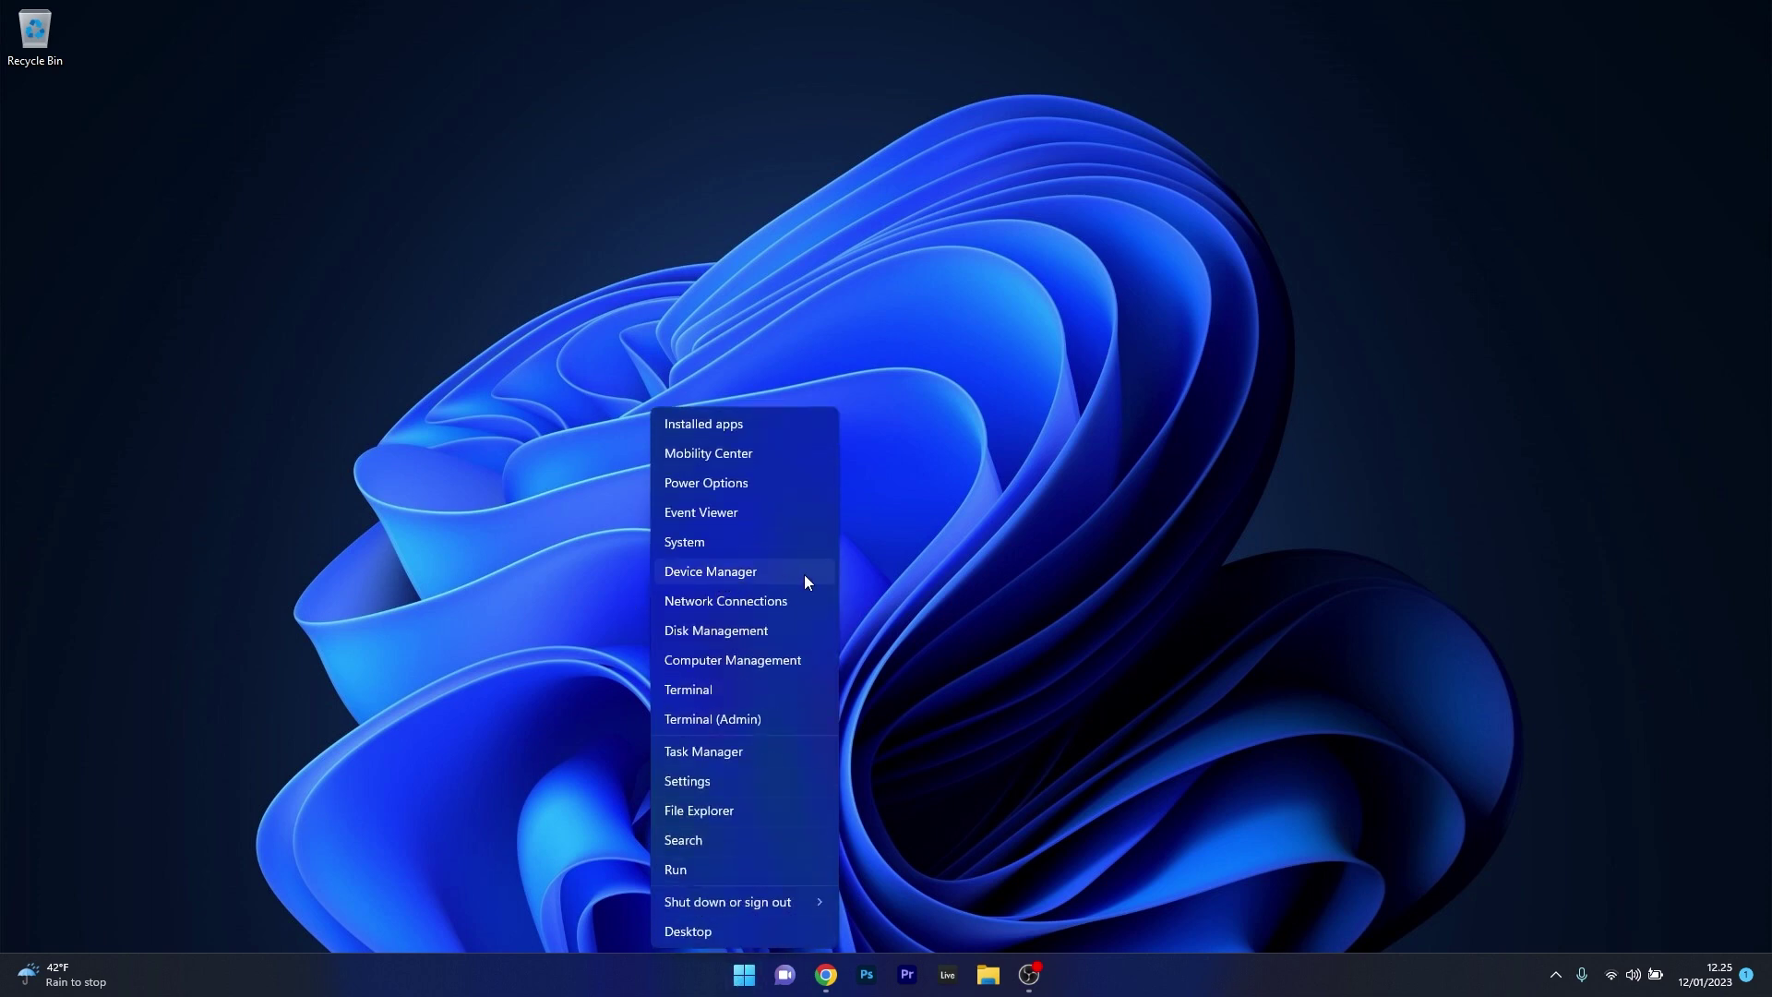
click(805, 574)
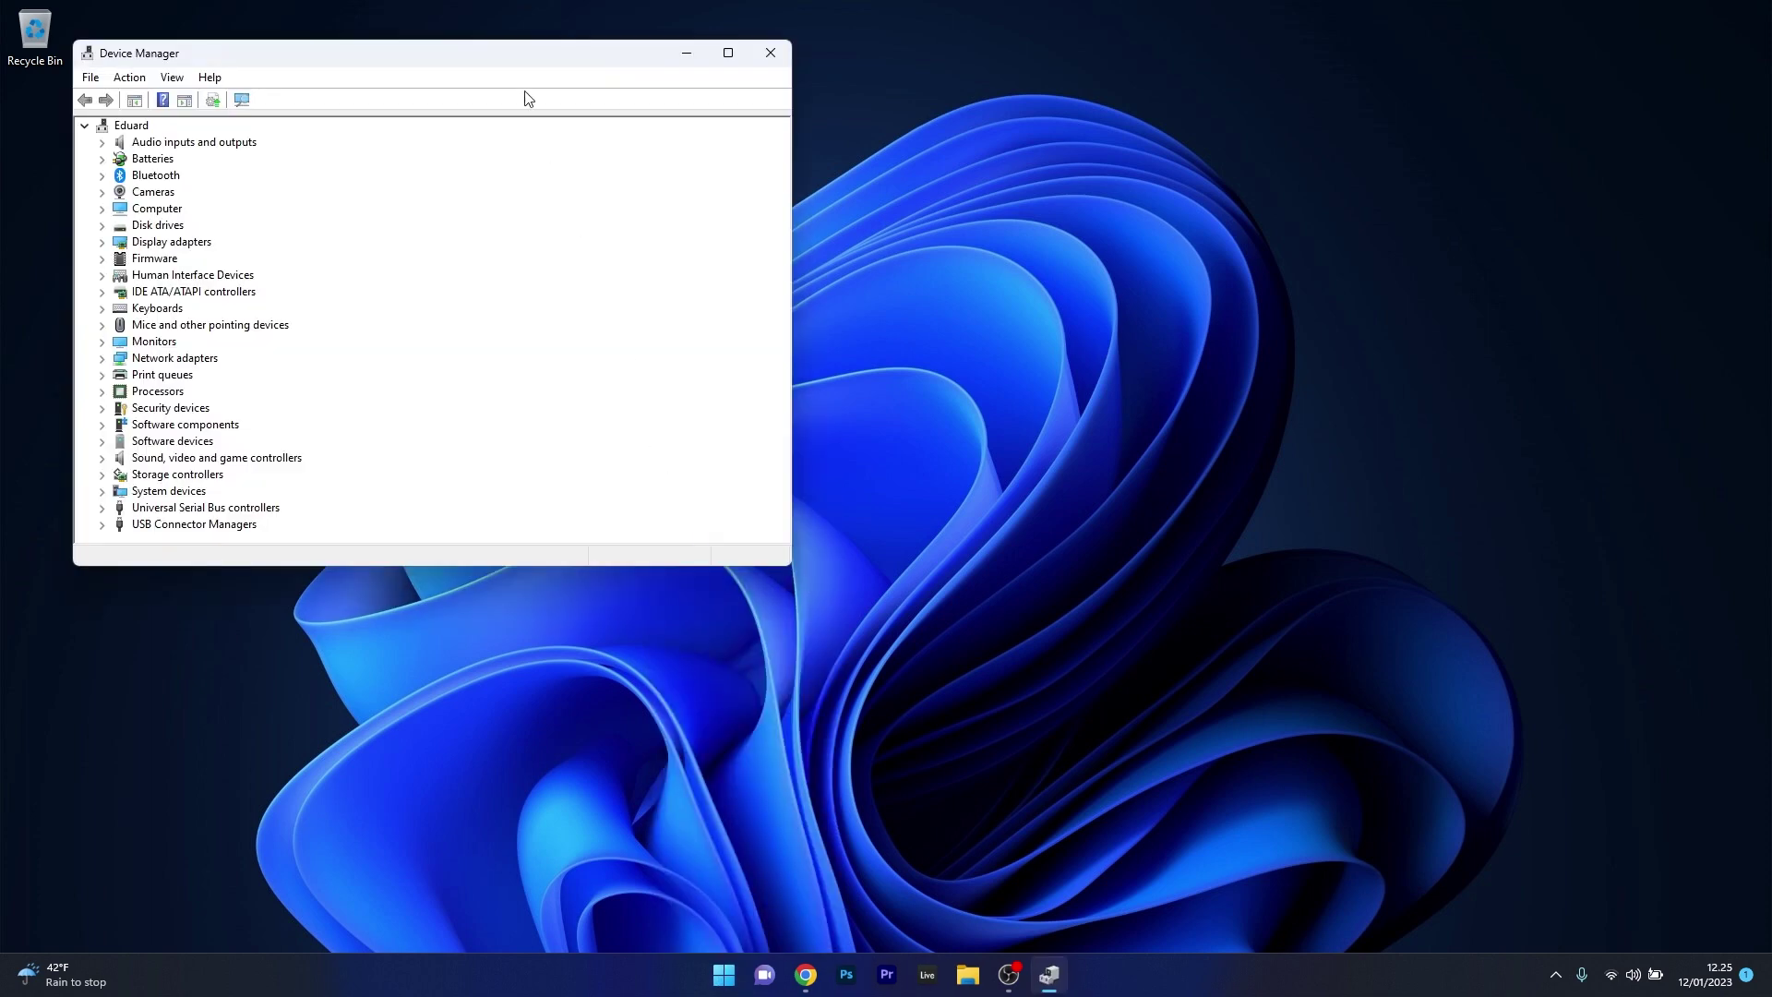
drag(495, 46, 963, 186)
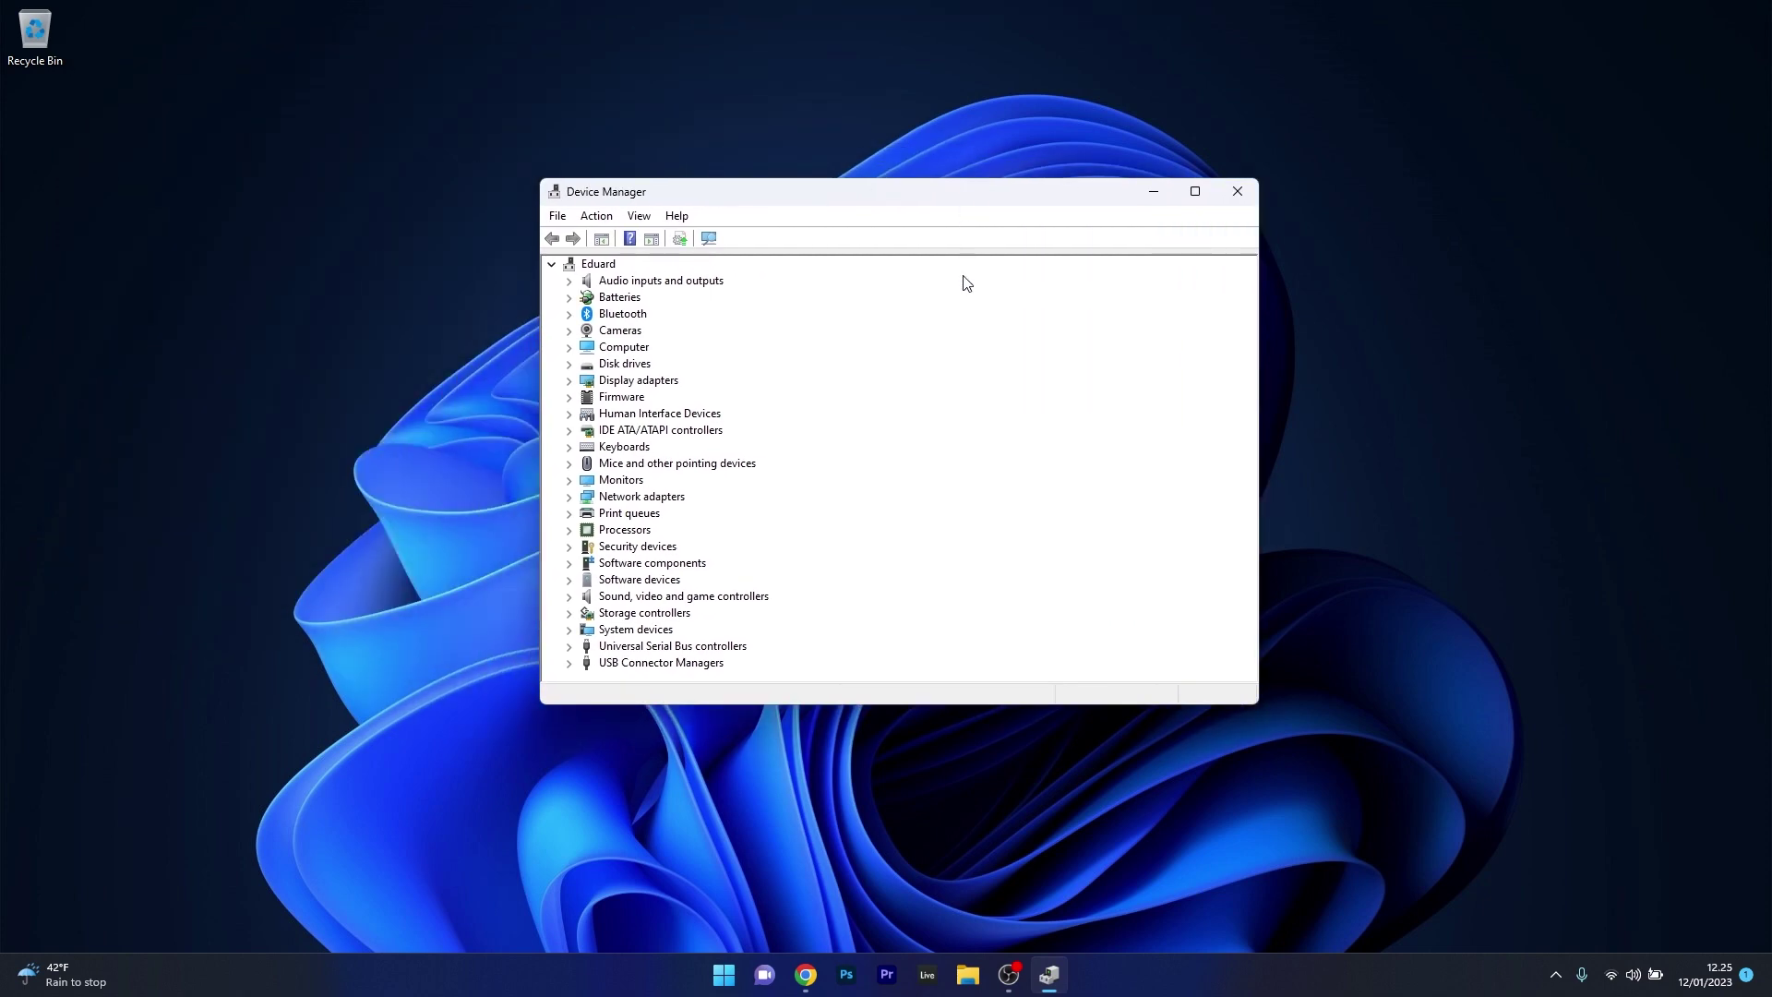
click(569, 315)
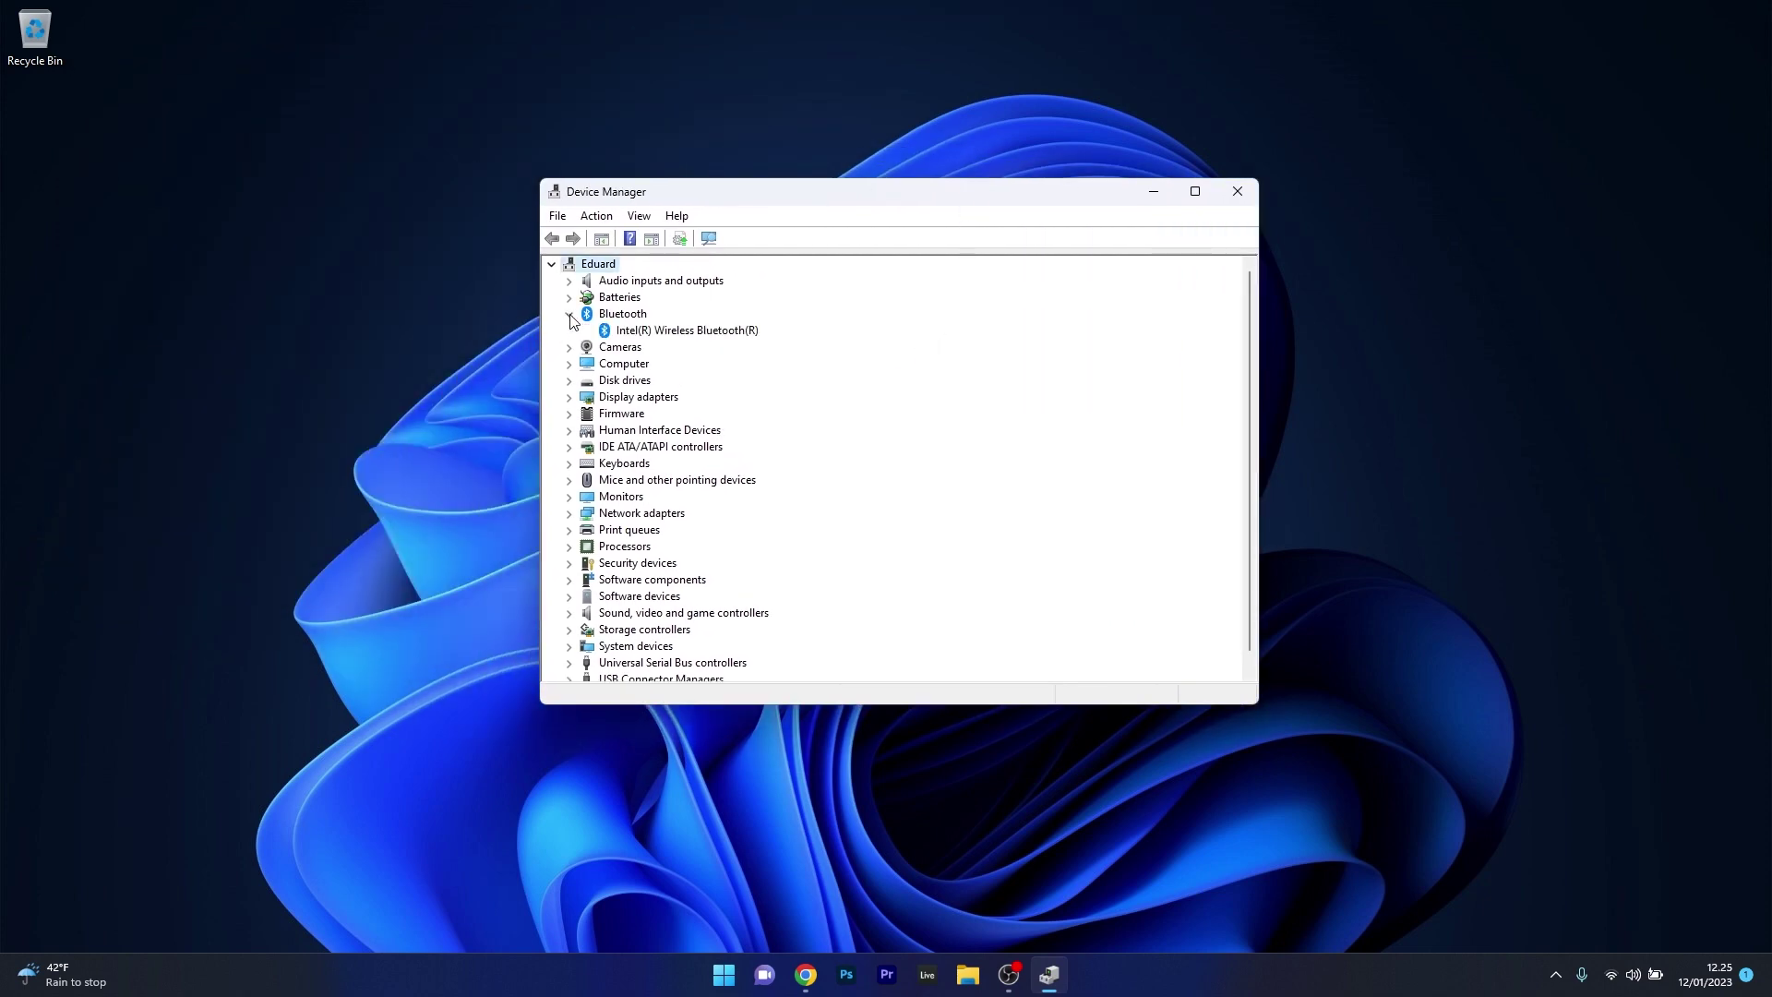
right_click(718, 340)
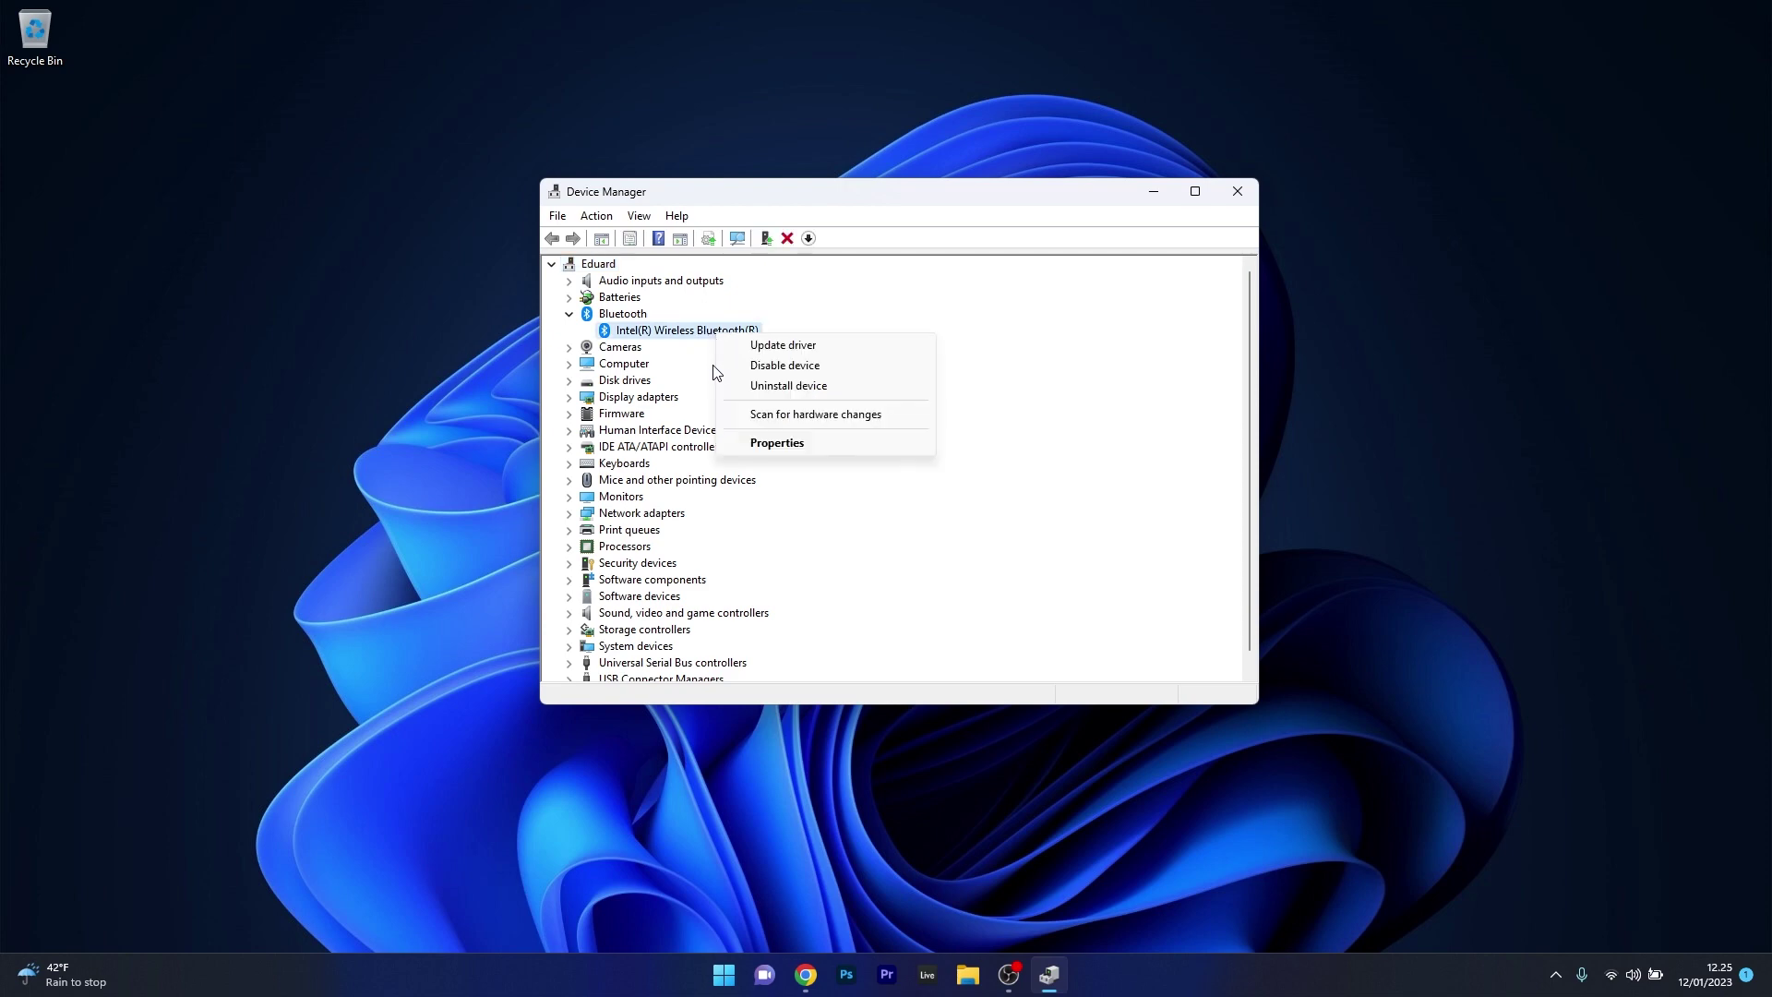
click(867, 387)
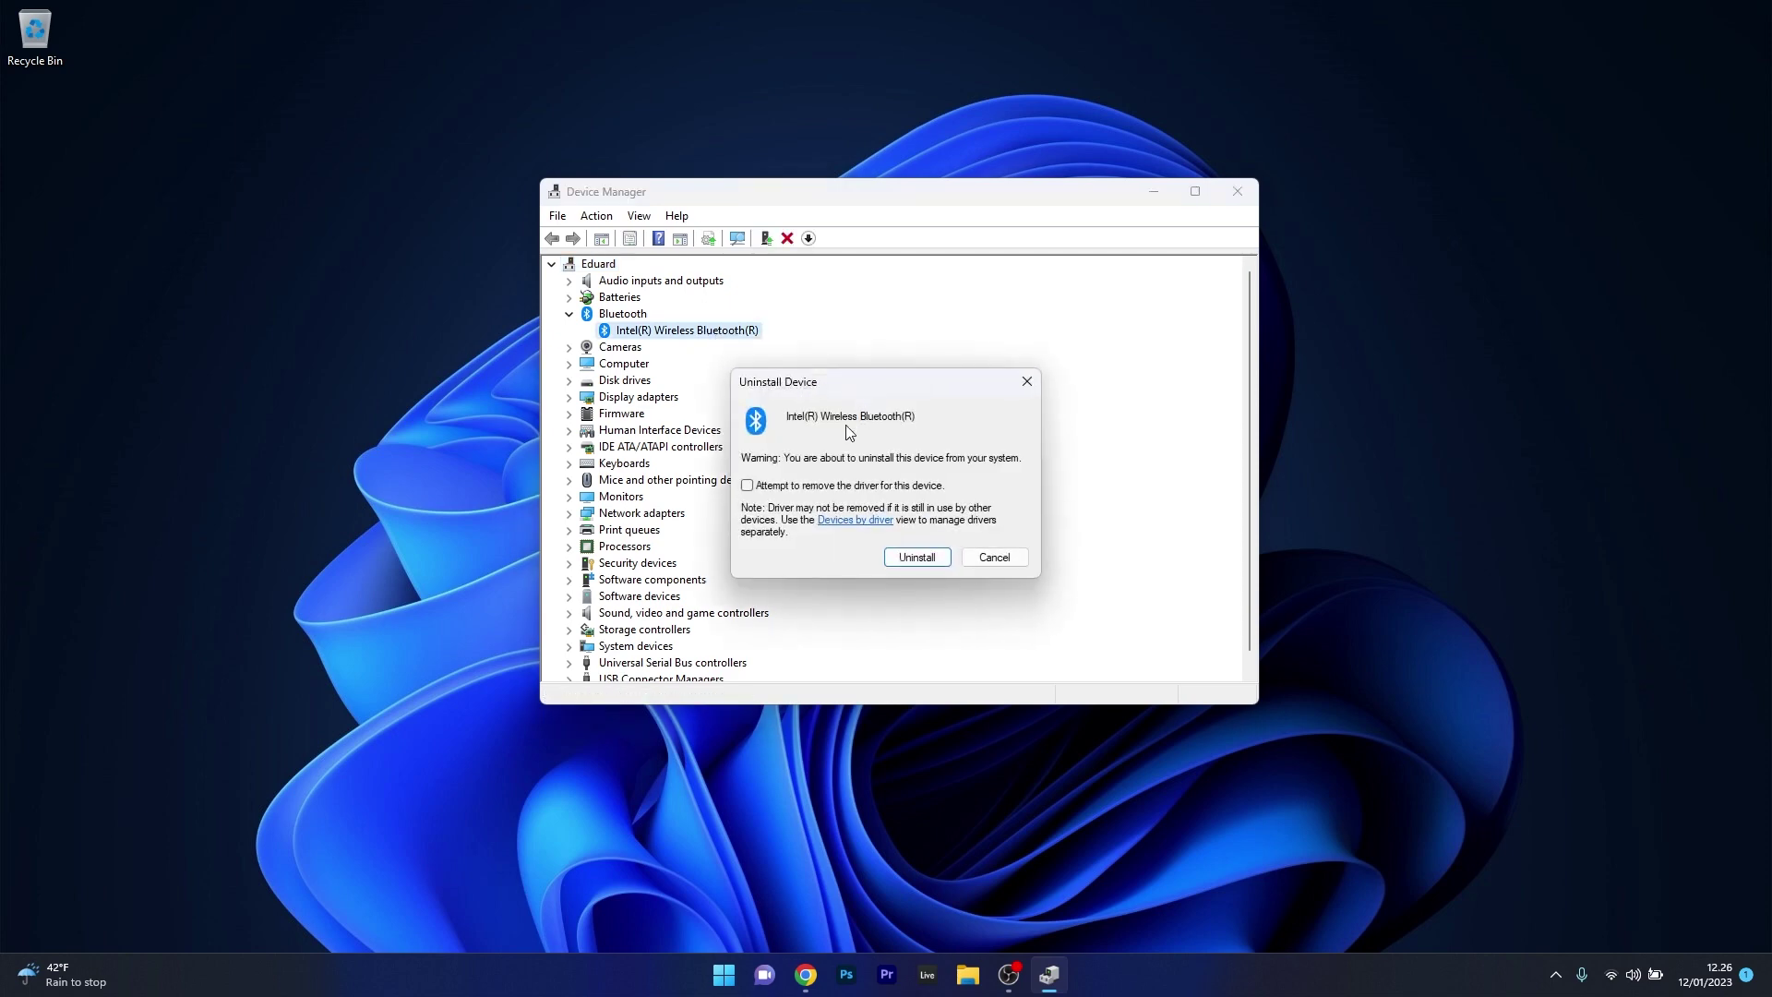
click(749, 486)
click(1008, 563)
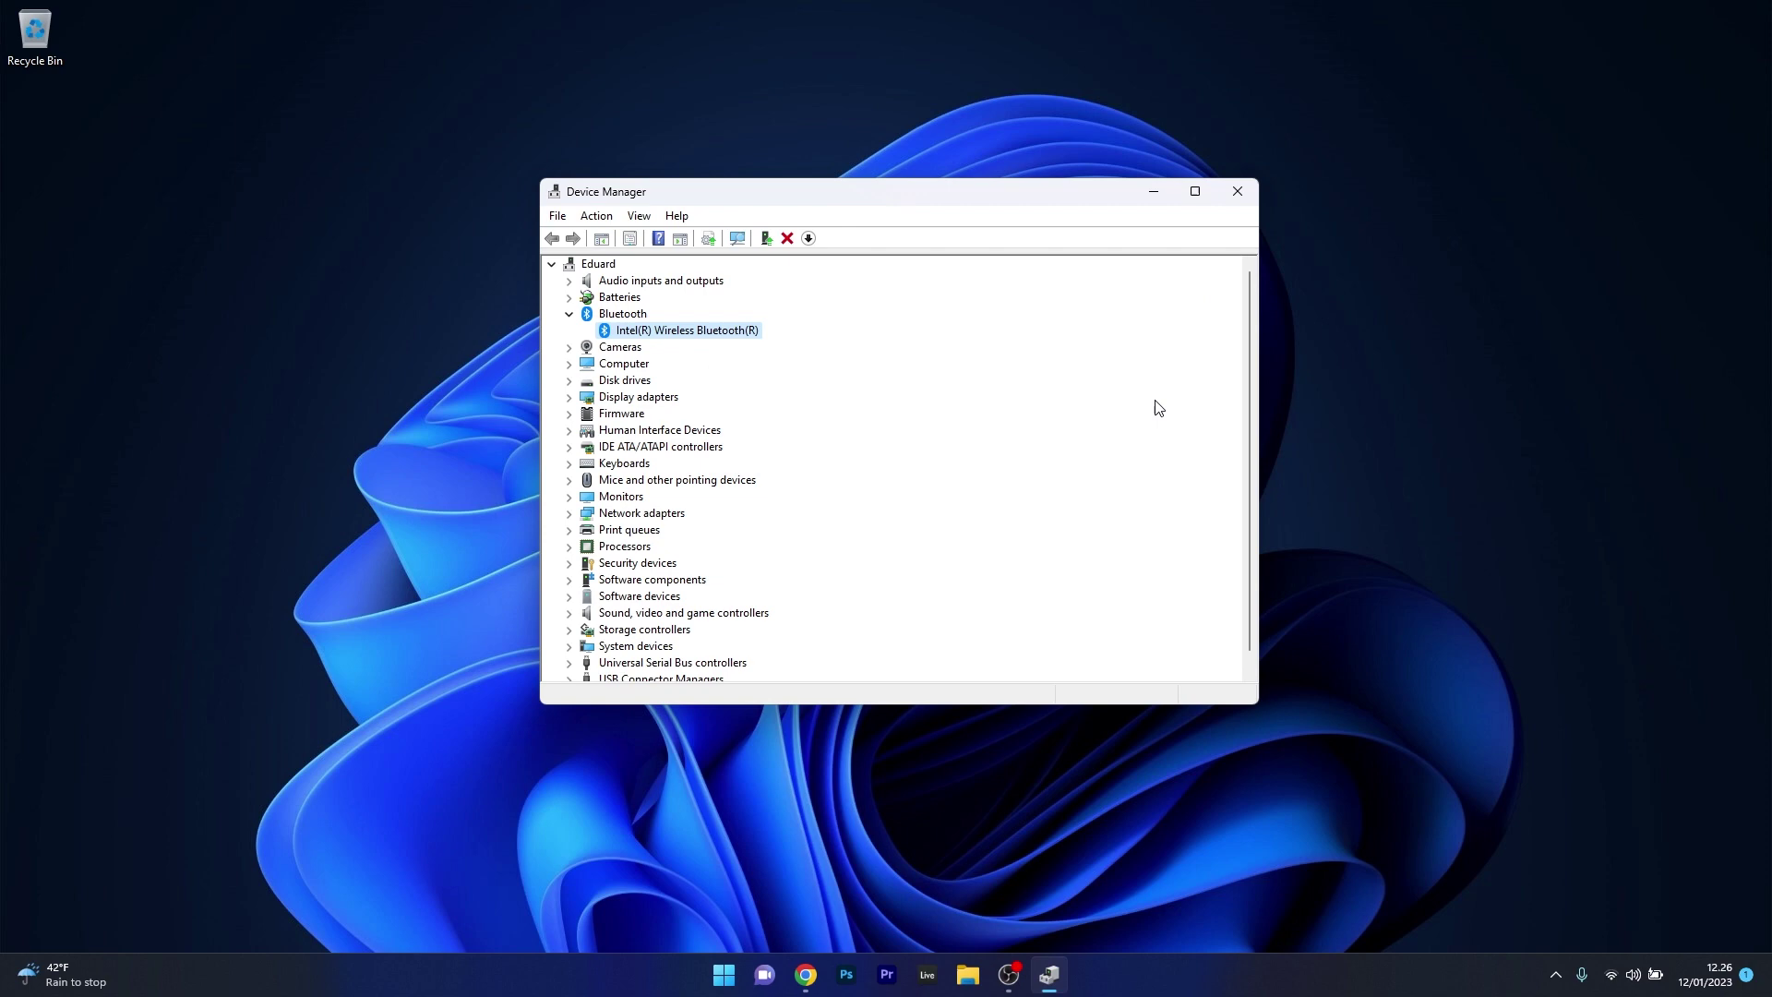
click(1238, 196)
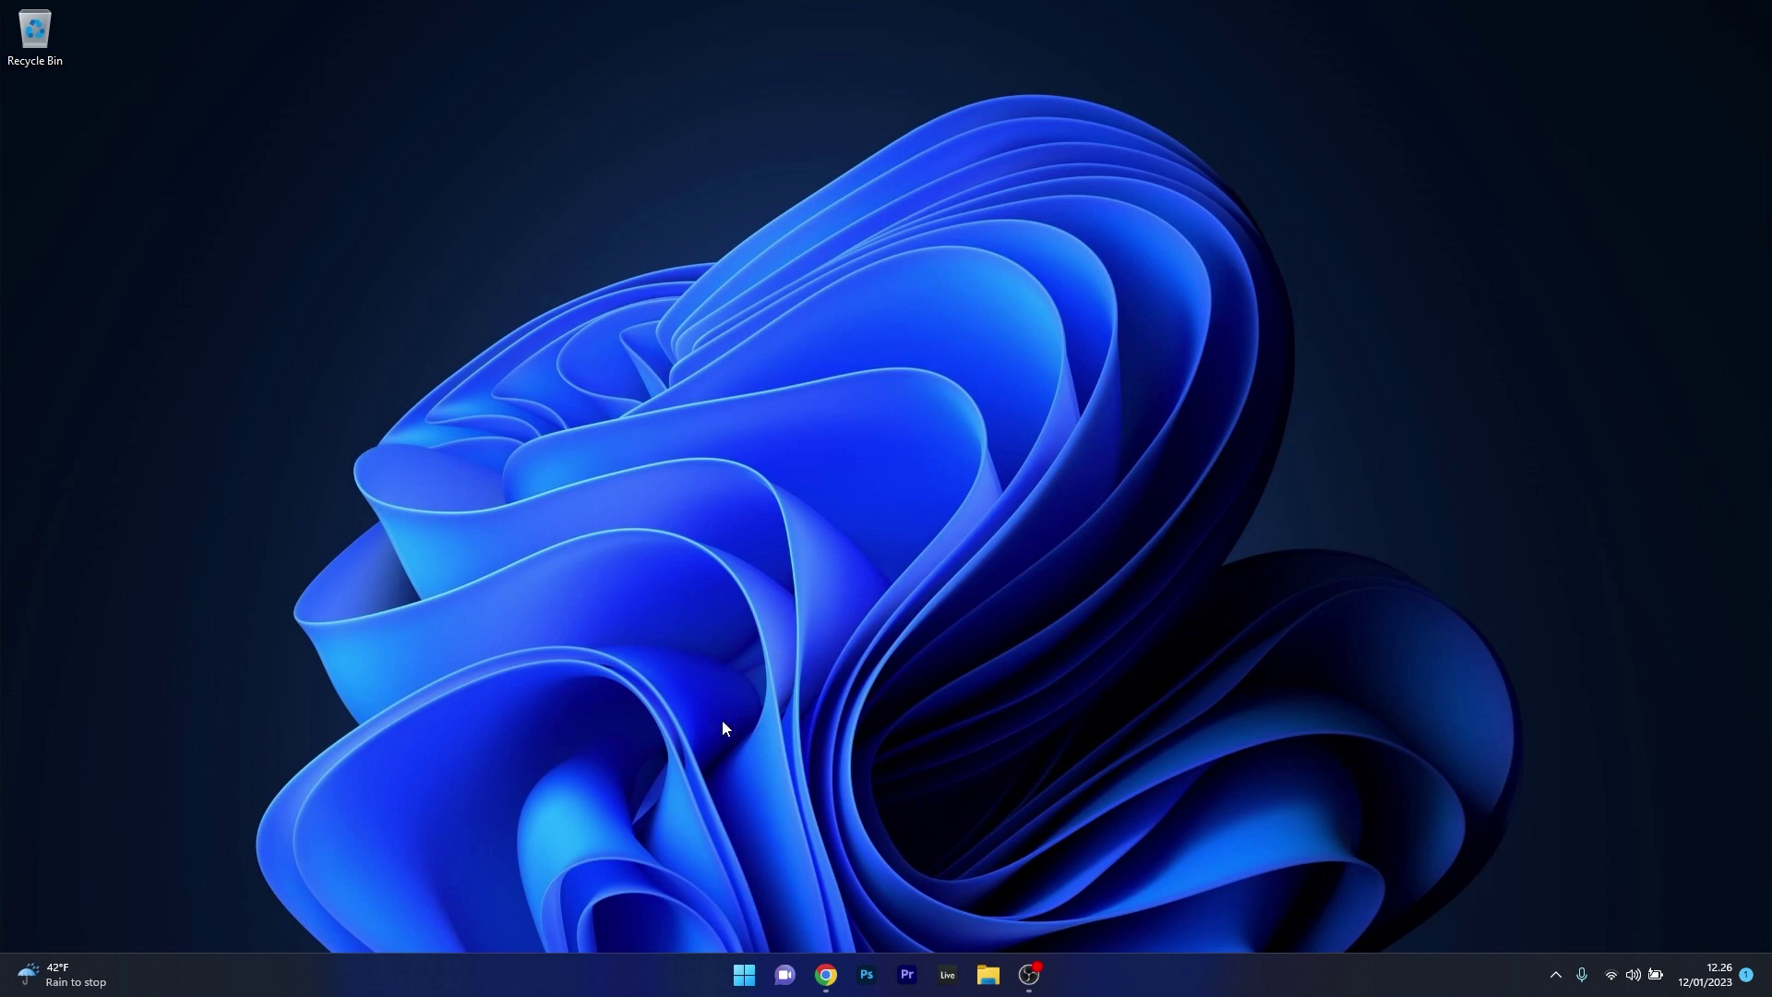
Run Check for updates on the Windows Update page of Settings, then close Settings.
click(744, 974)
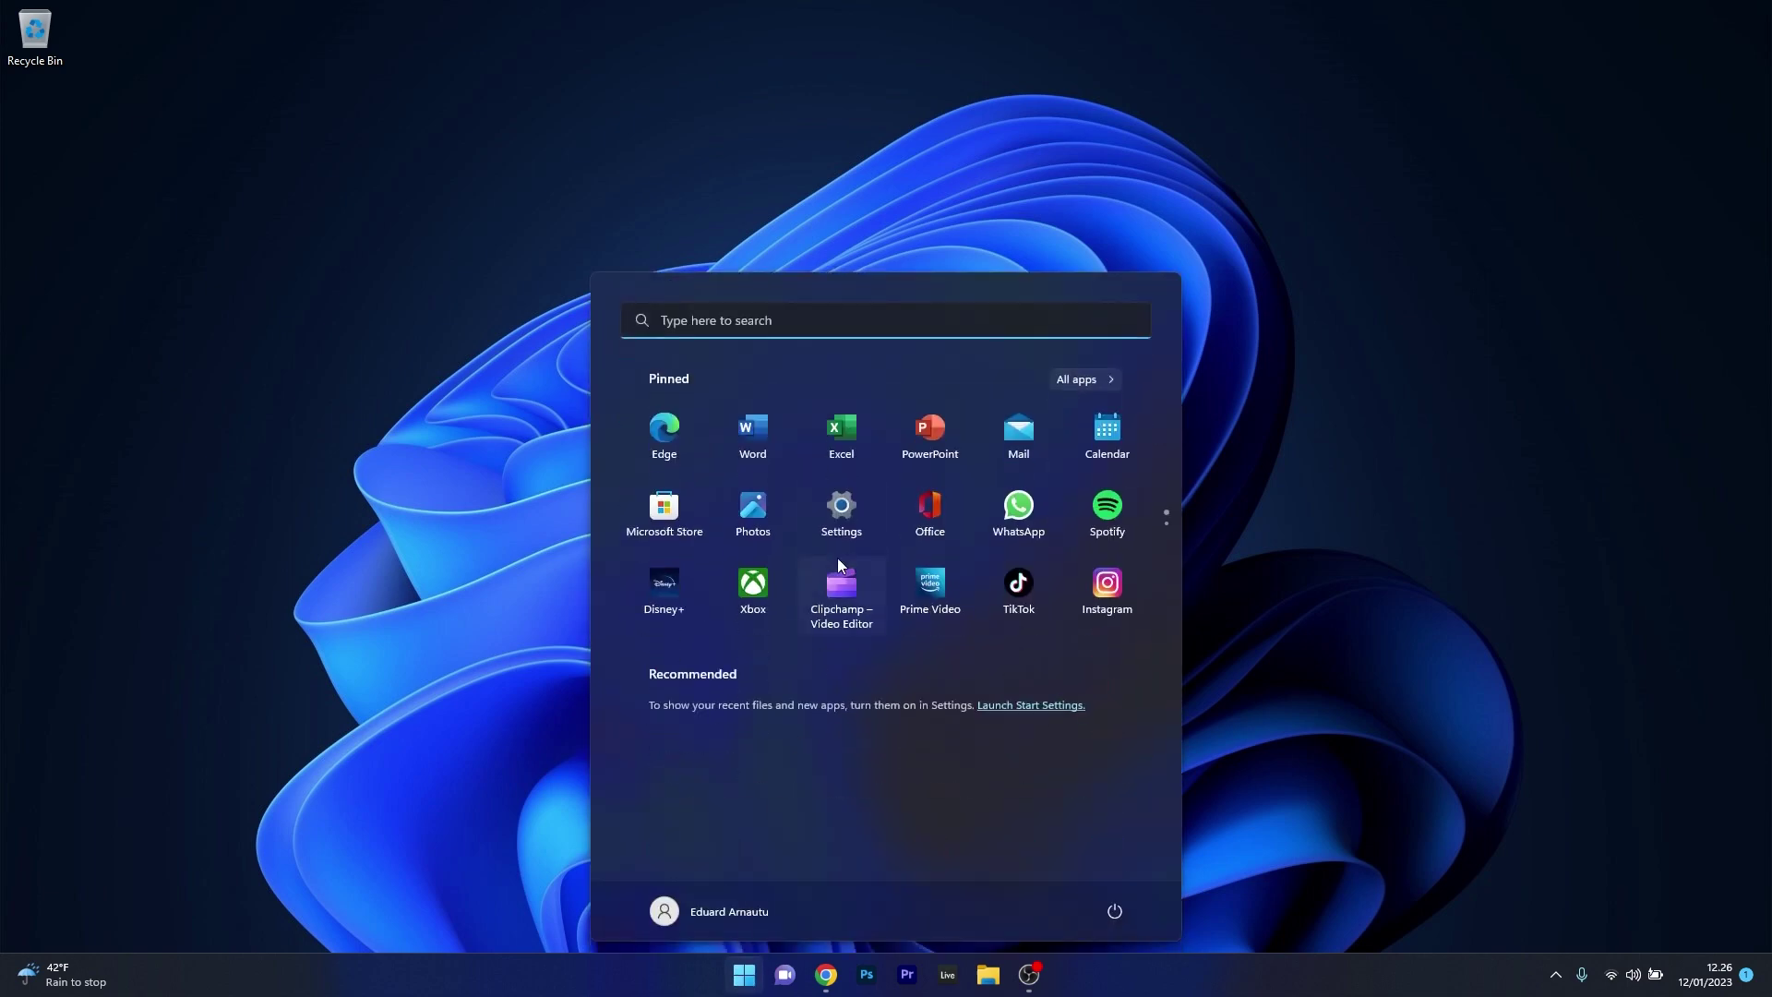
click(851, 510)
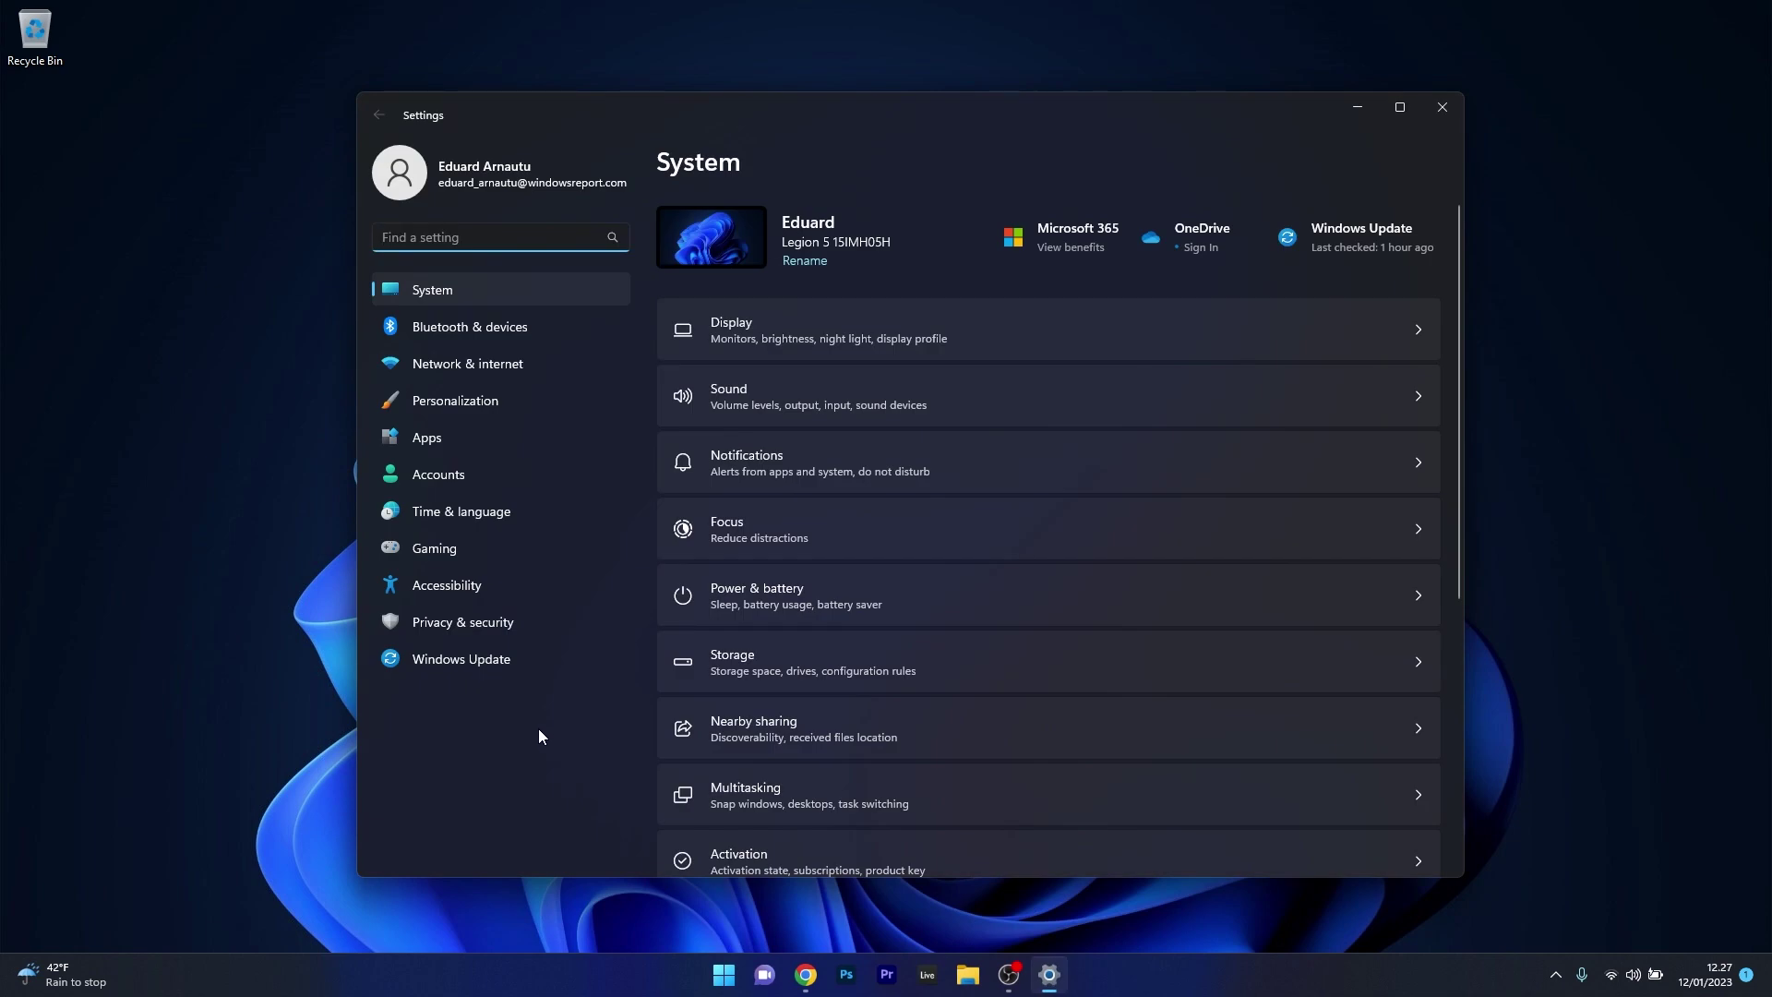
click(511, 661)
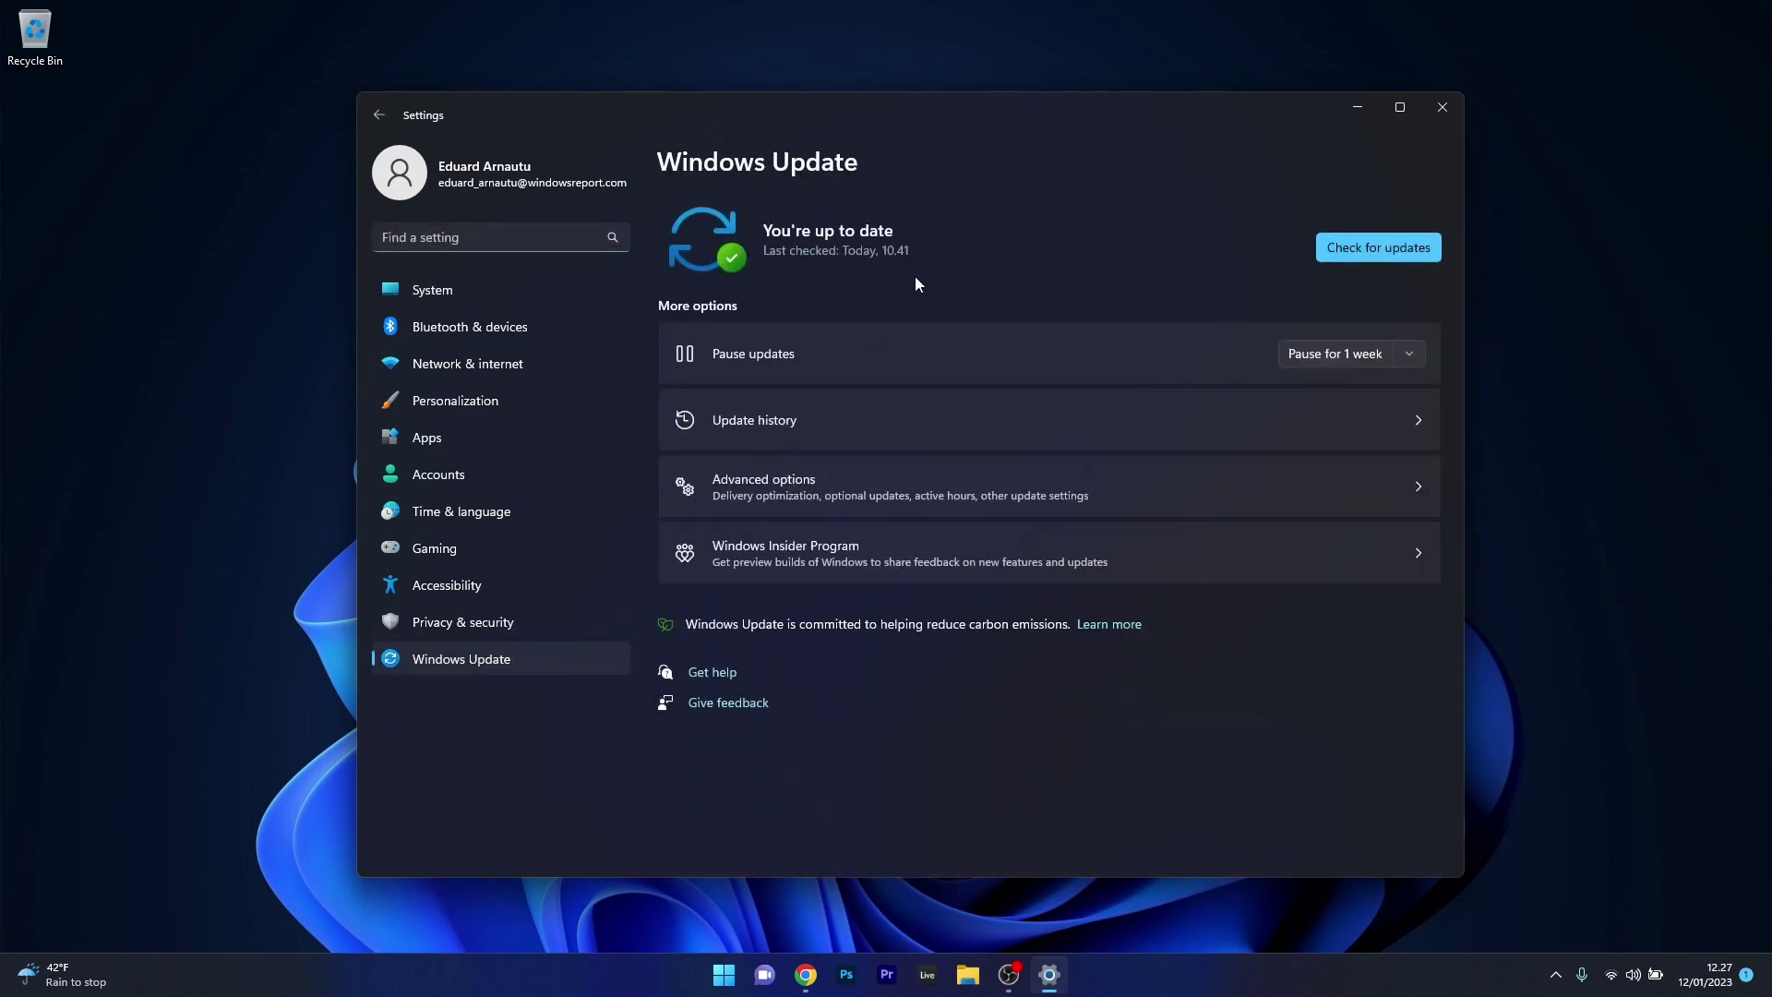
click(1398, 252)
click(1442, 109)
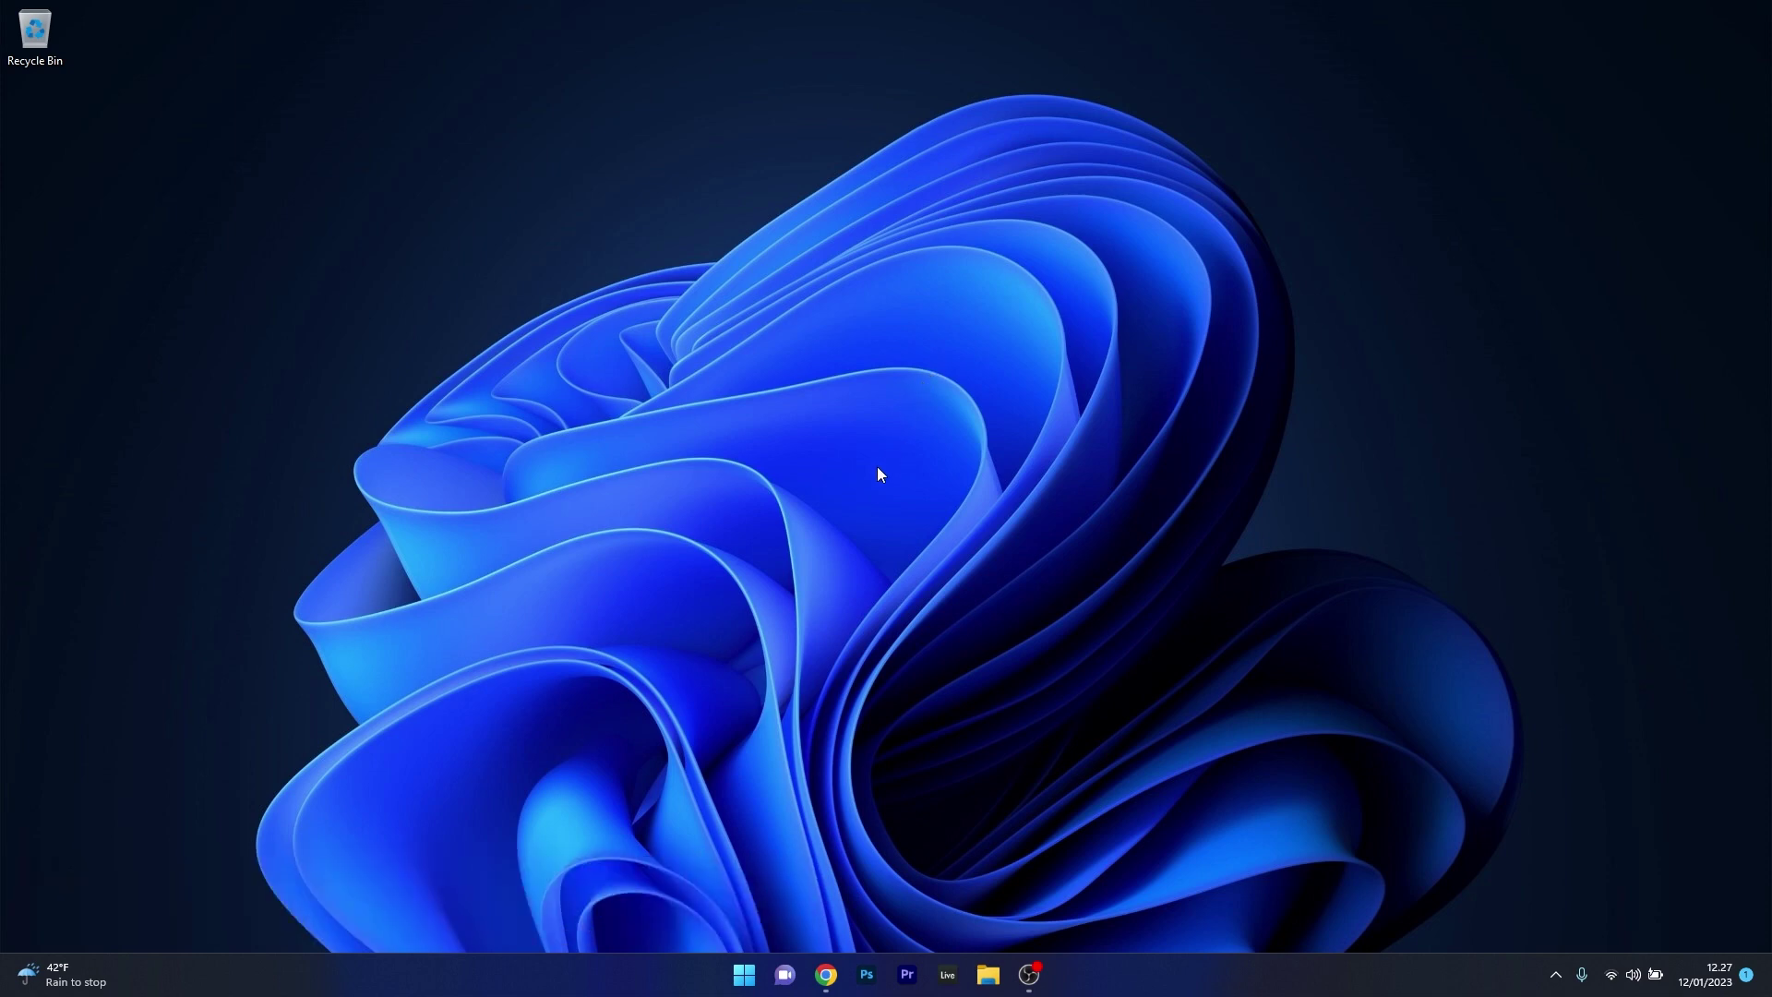
Reopen Device Manager, center its window, and expand the Bluetooth devices.
right_click(744, 974)
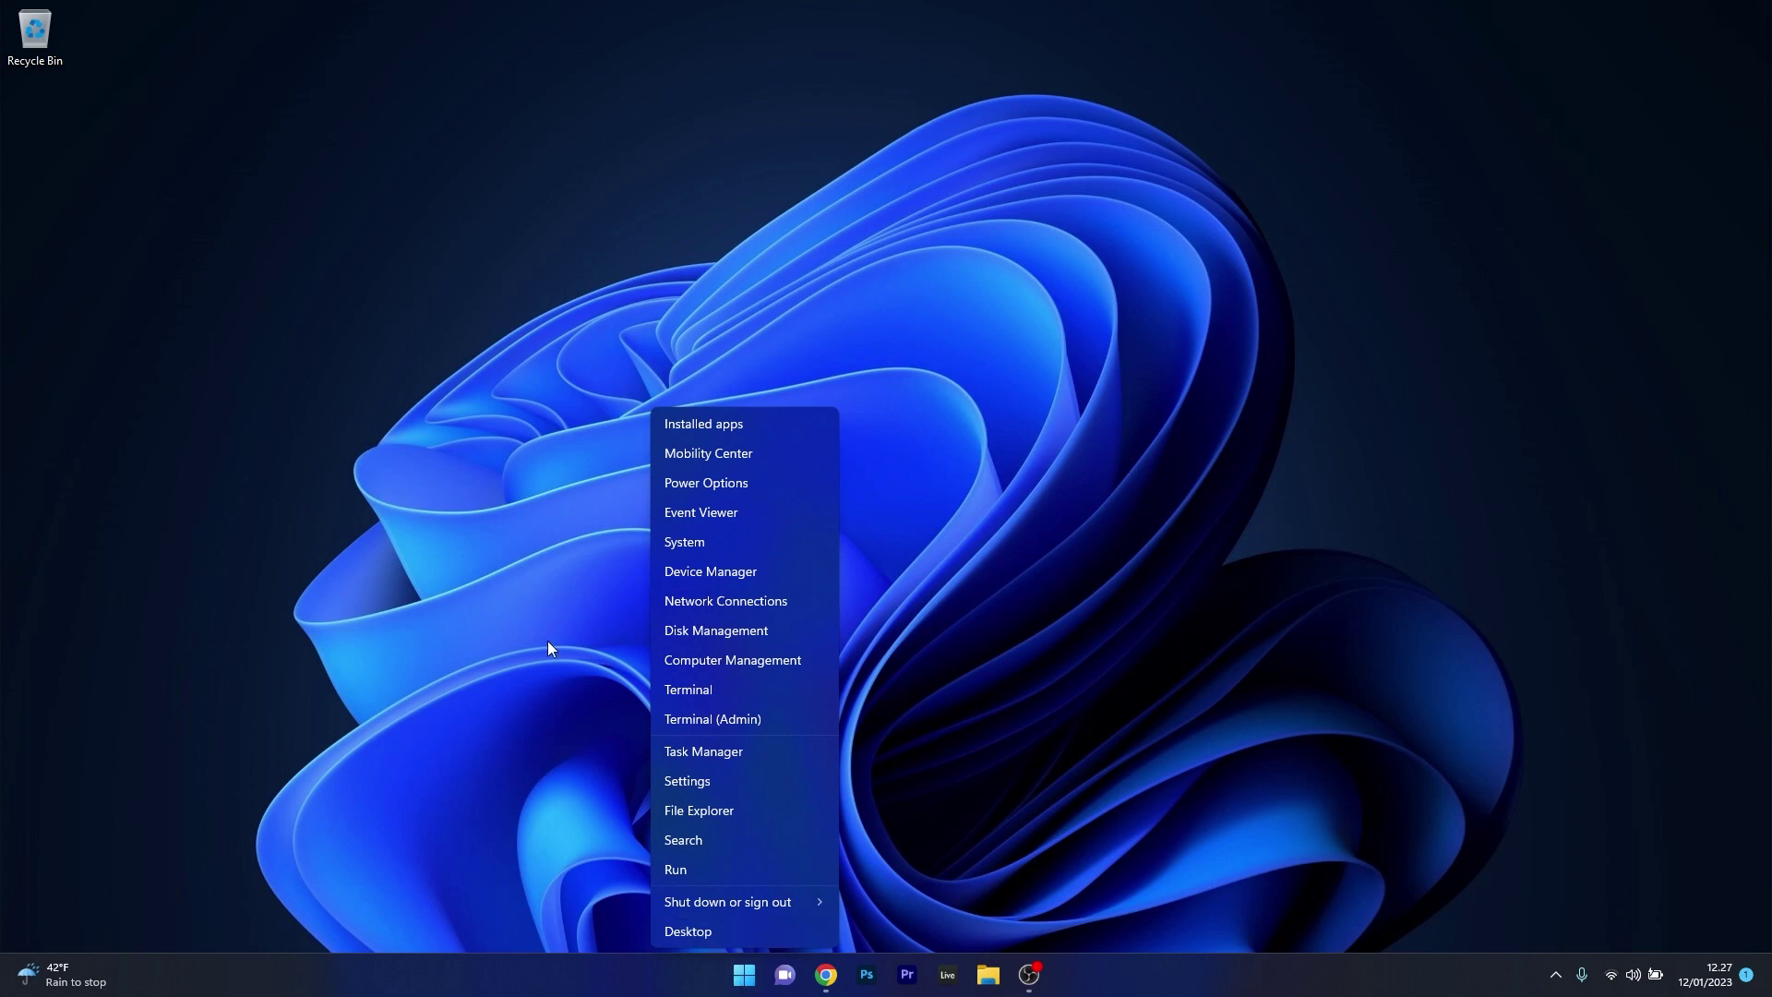
click(818, 570)
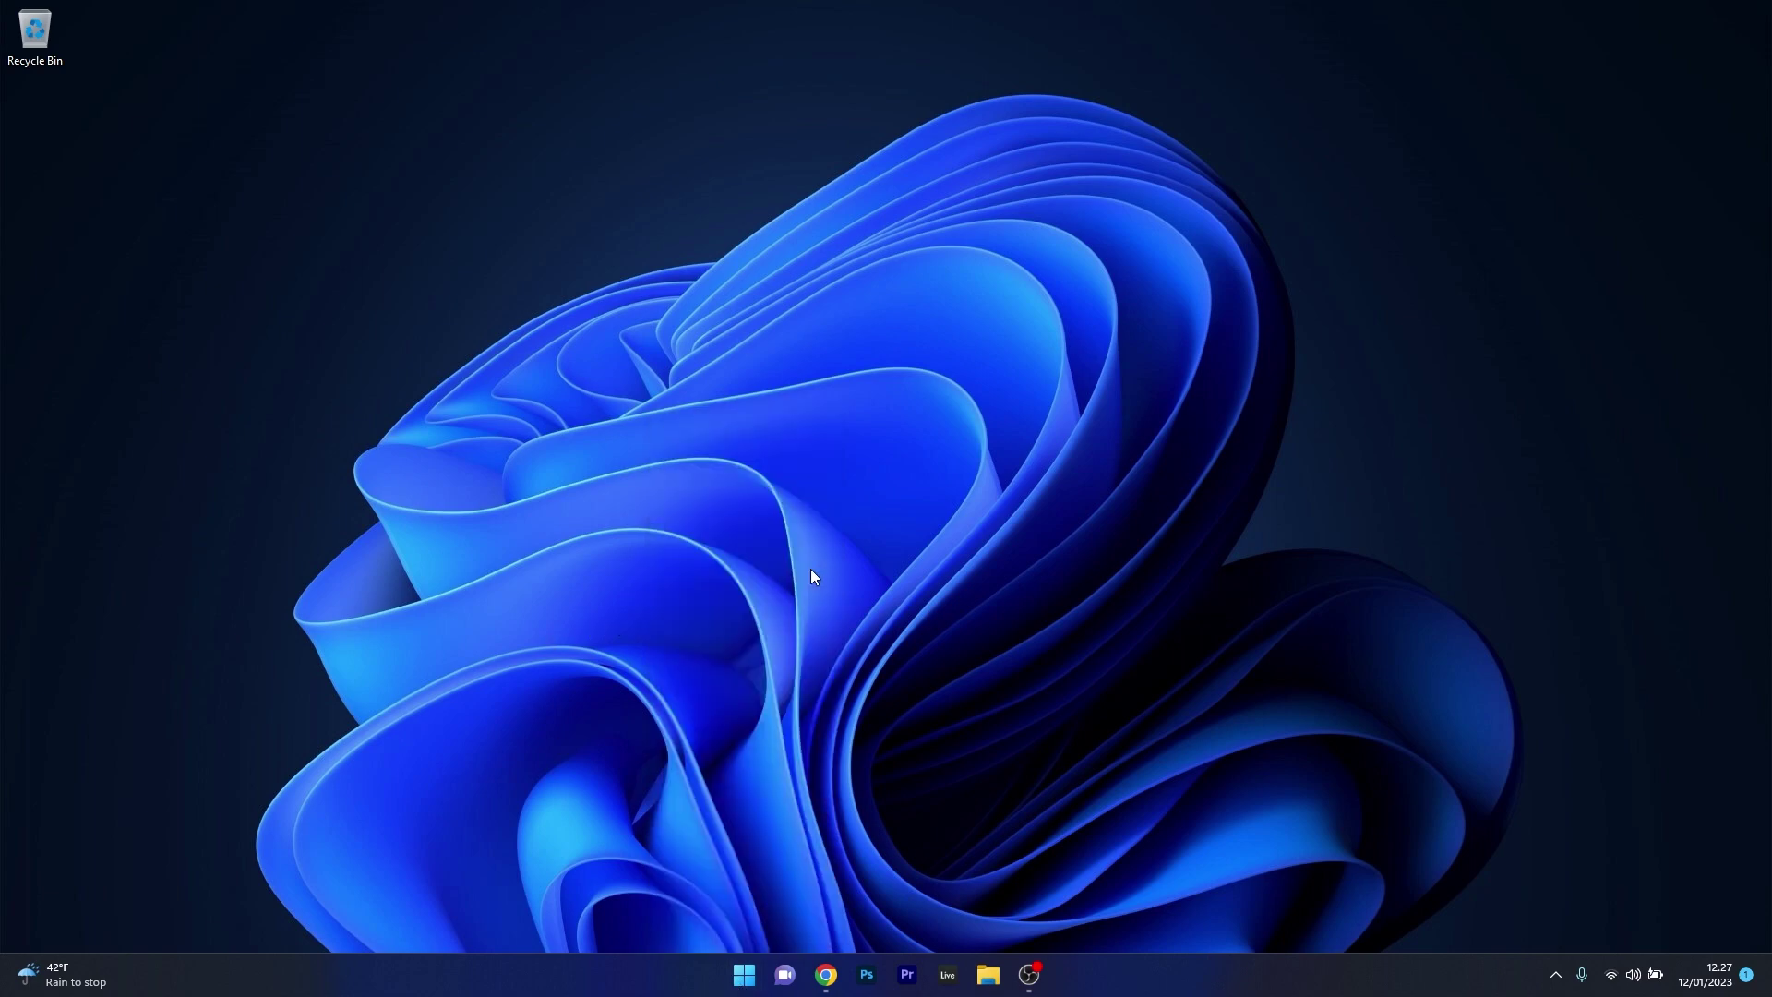
drag(458, 61, 888, 218)
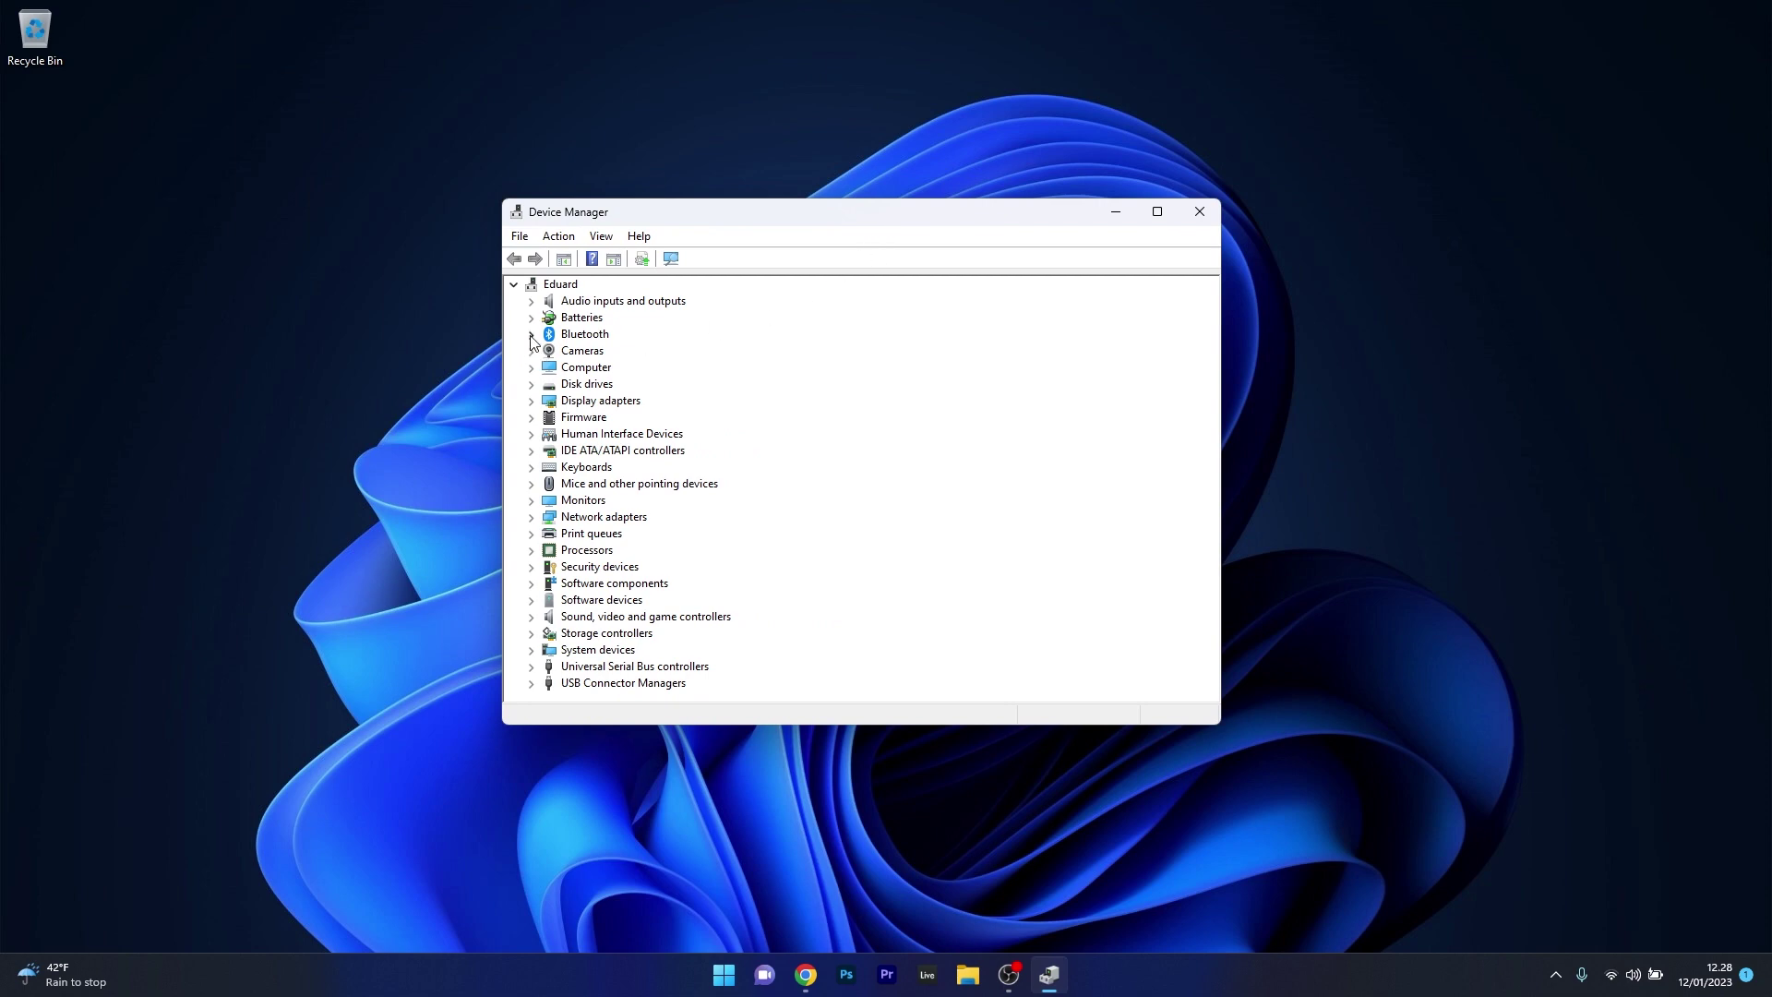
click(530, 334)
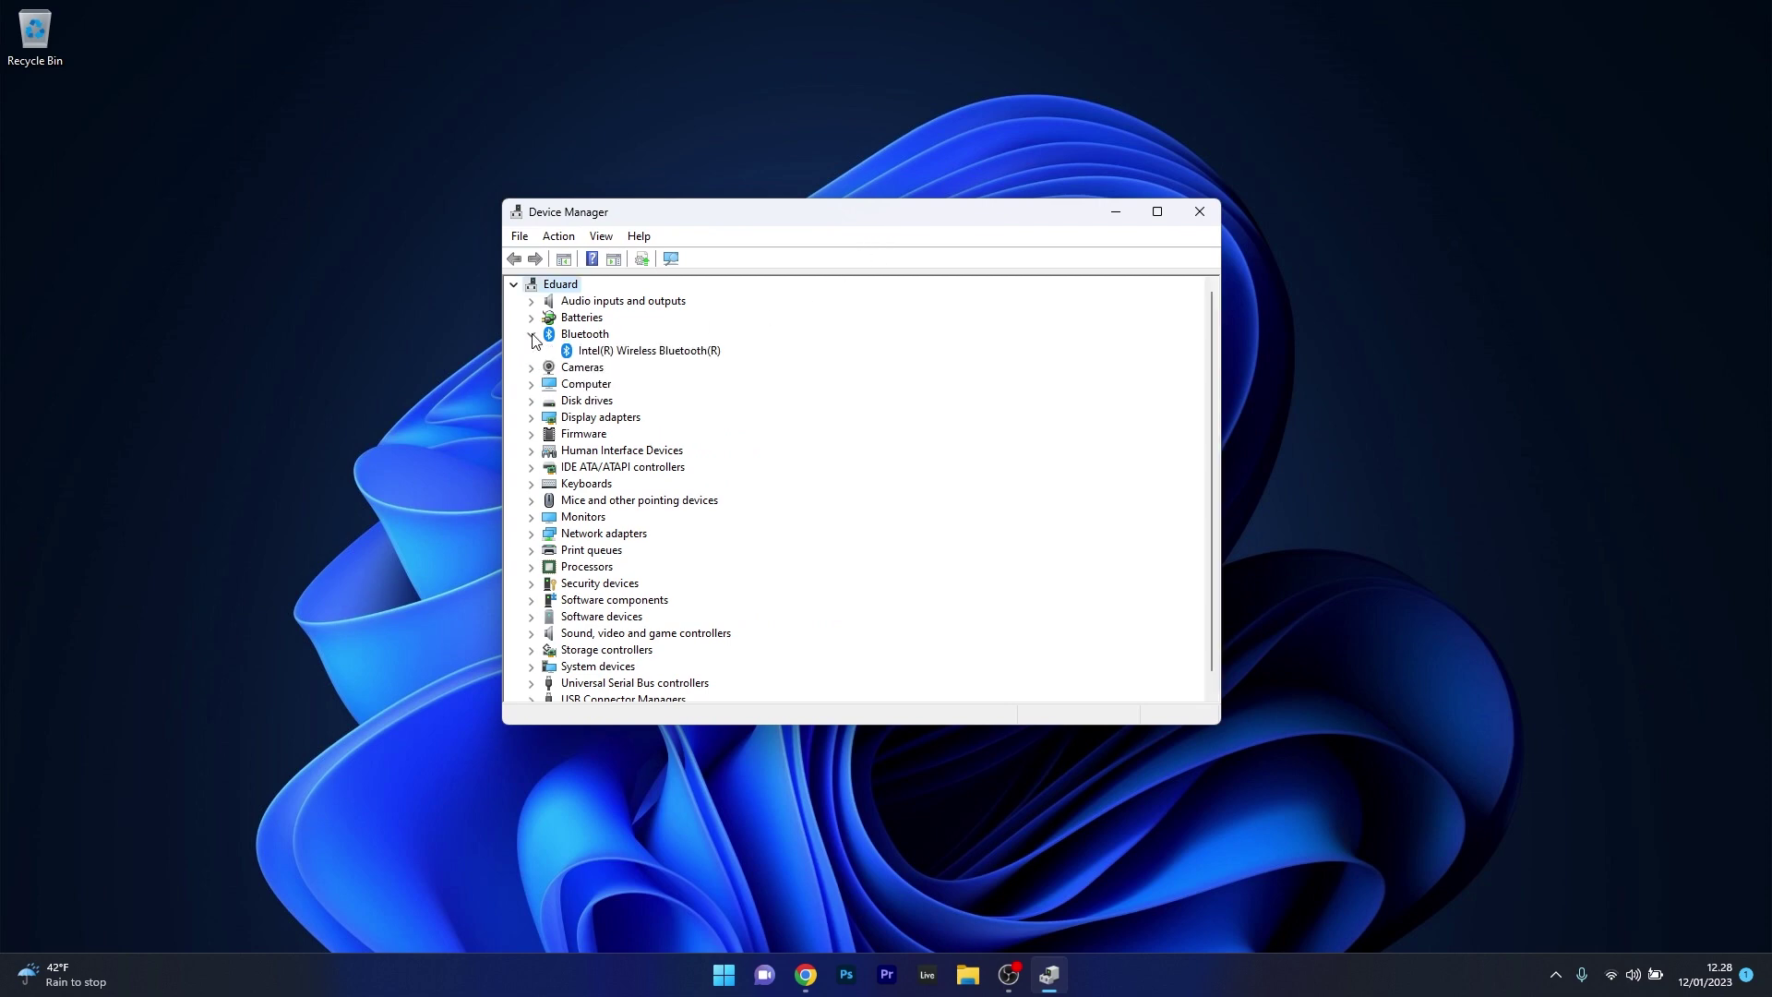
Cancel uninstalling Intel(R) Wireless Bluetooth(R) with driver removal ticked, then close Device Manager.
right_click(687, 359)
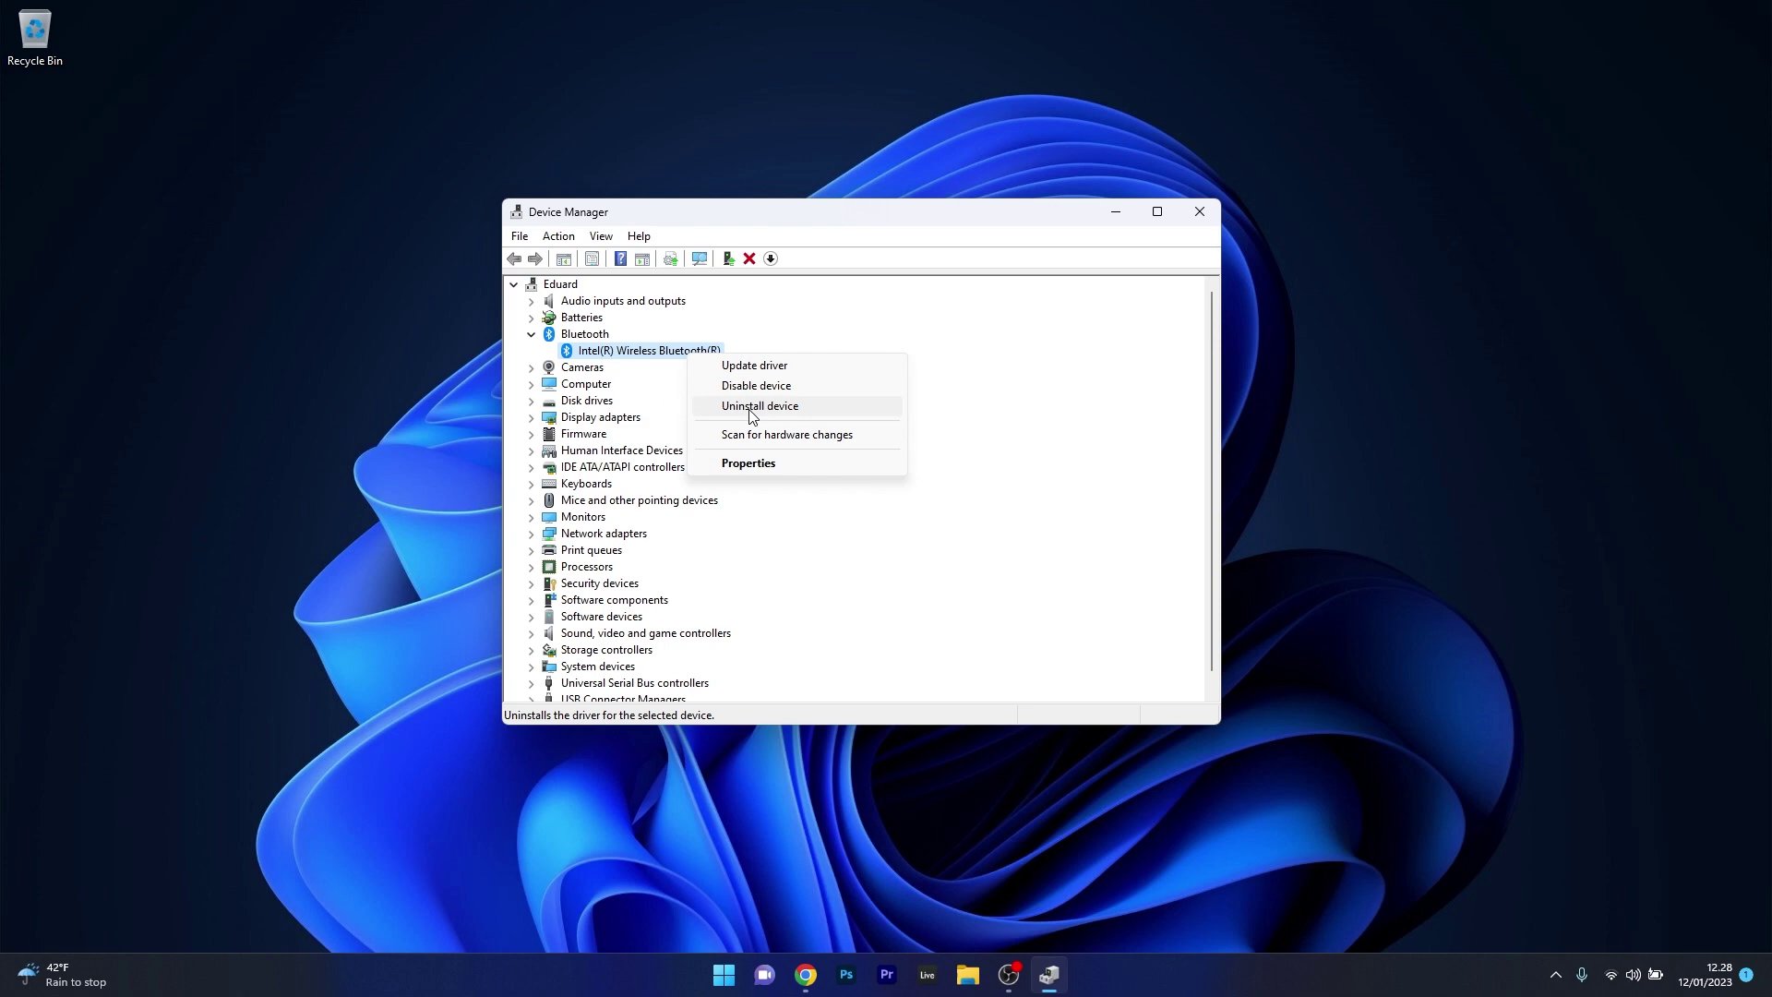
click(845, 411)
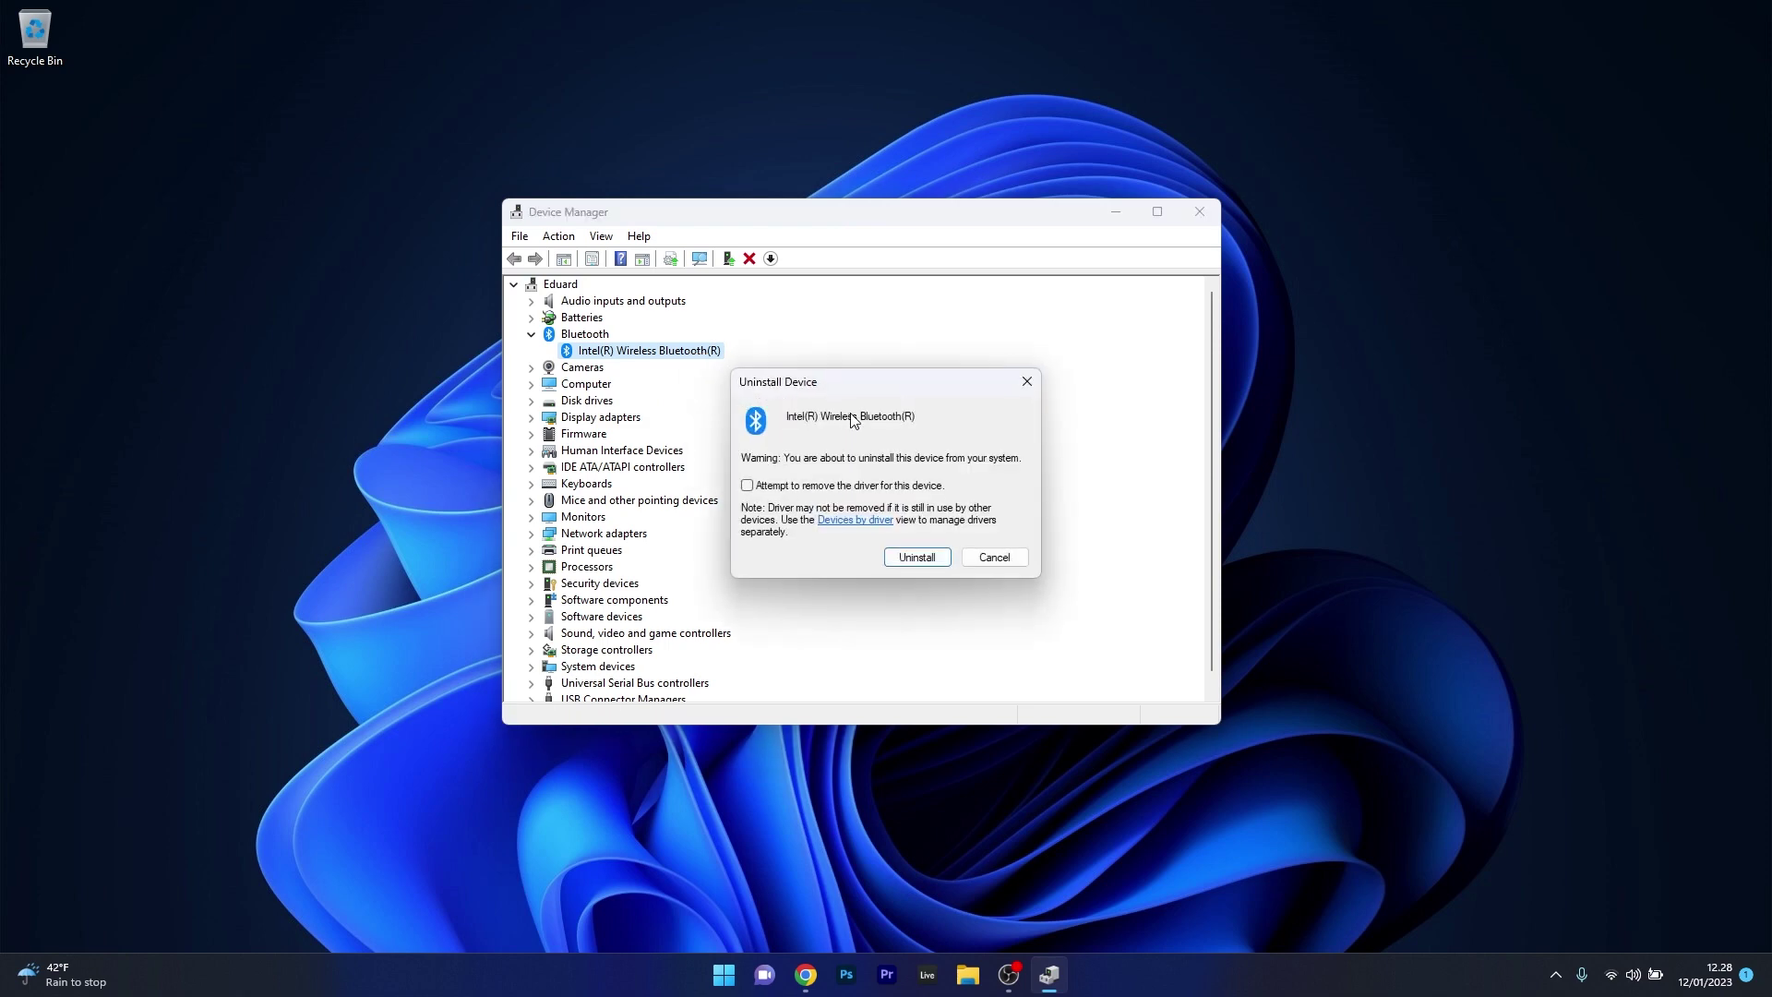
click(746, 486)
click(991, 560)
click(1203, 218)
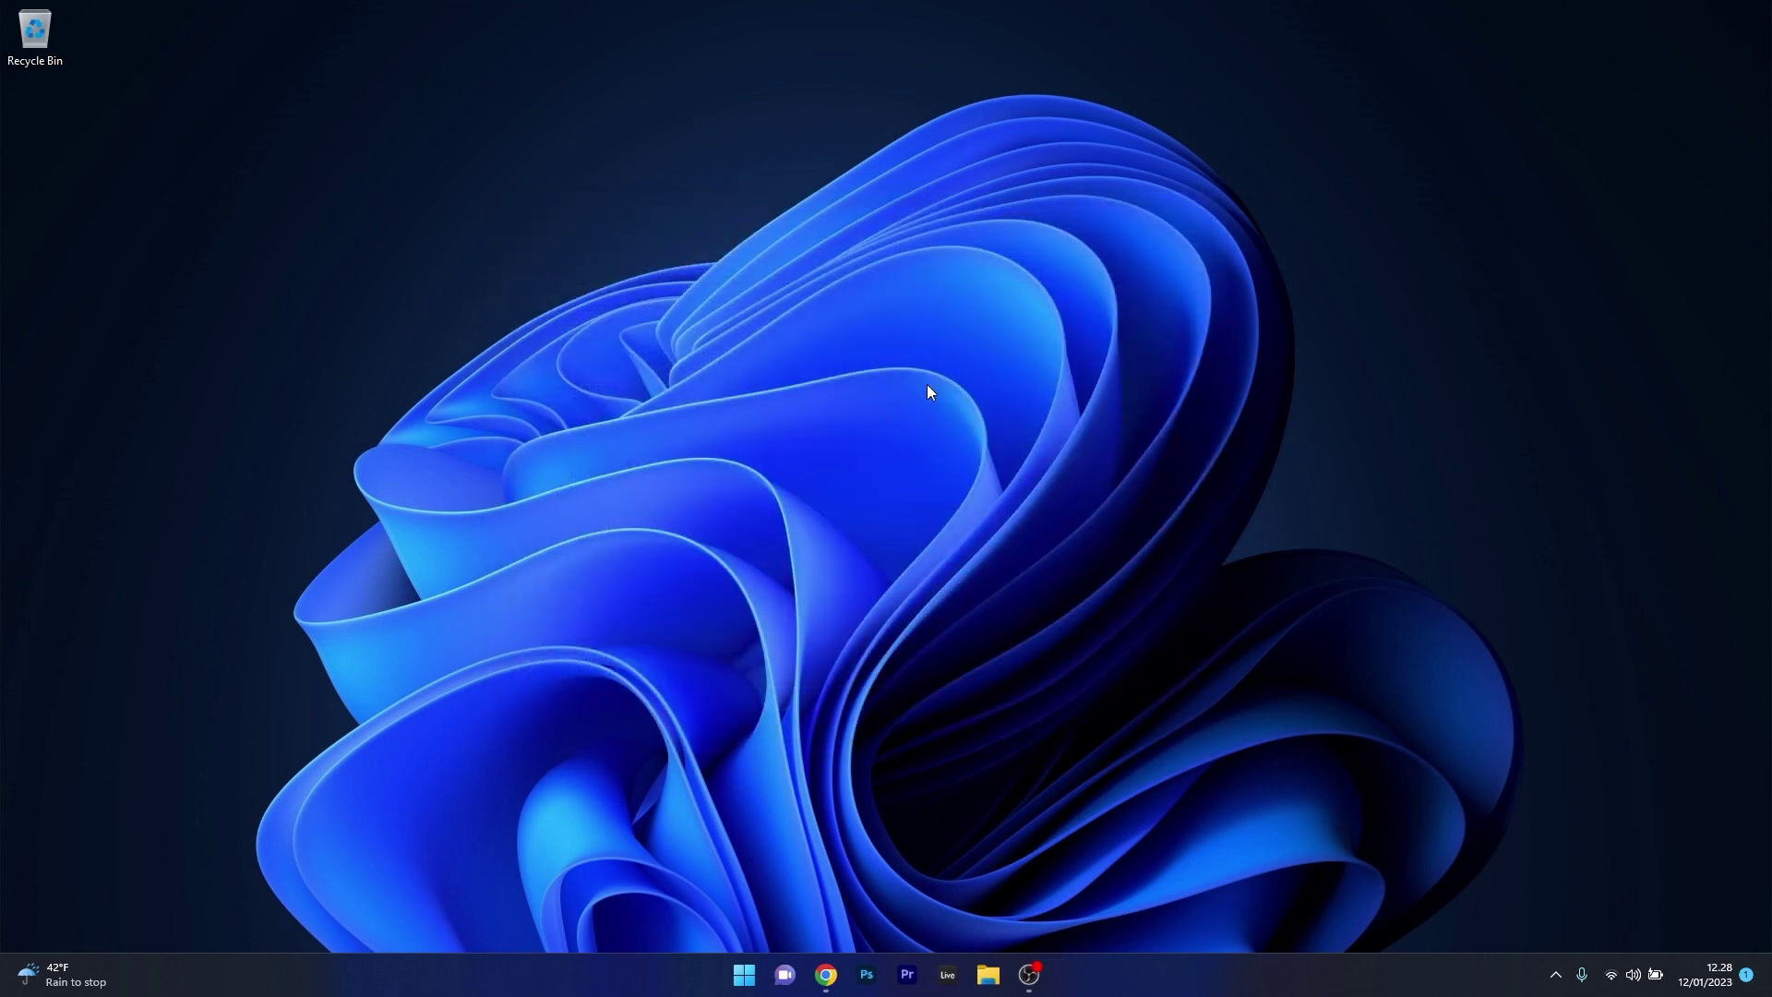
Download the 22.190.0 (Latest) Bluetooth installer to the desktop after accepting Intel's license, then minimize Chrome.
click(826, 974)
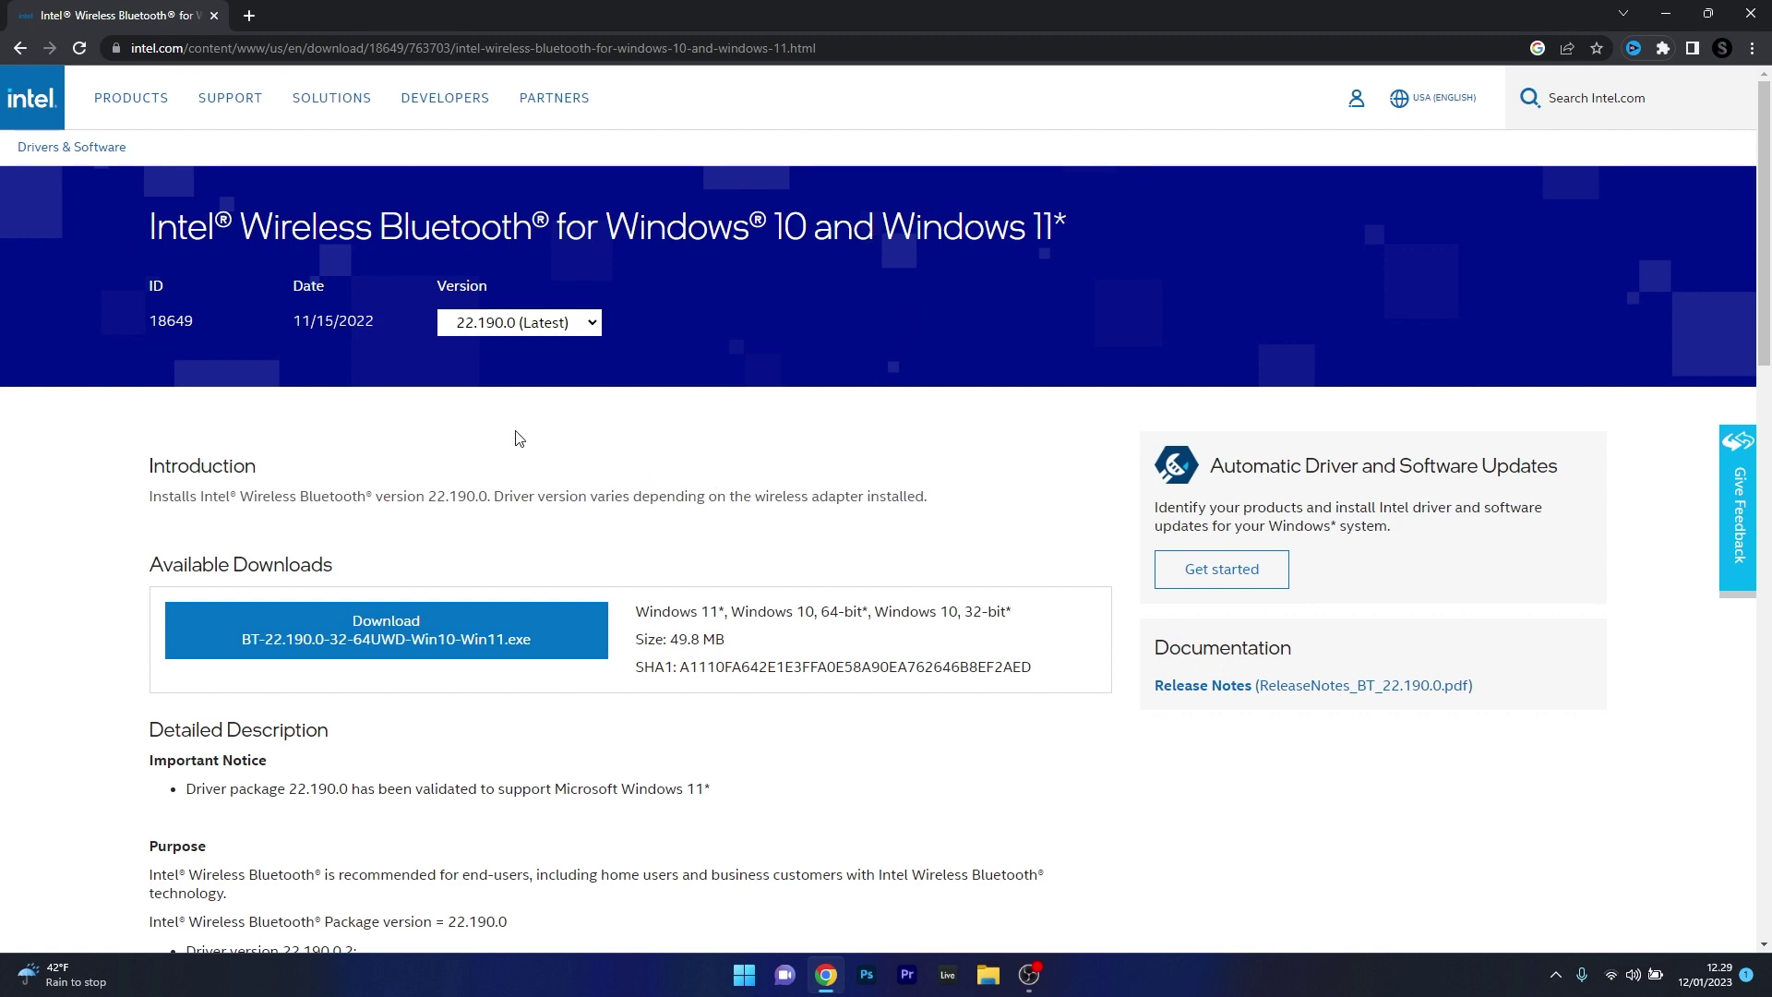
click(527, 325)
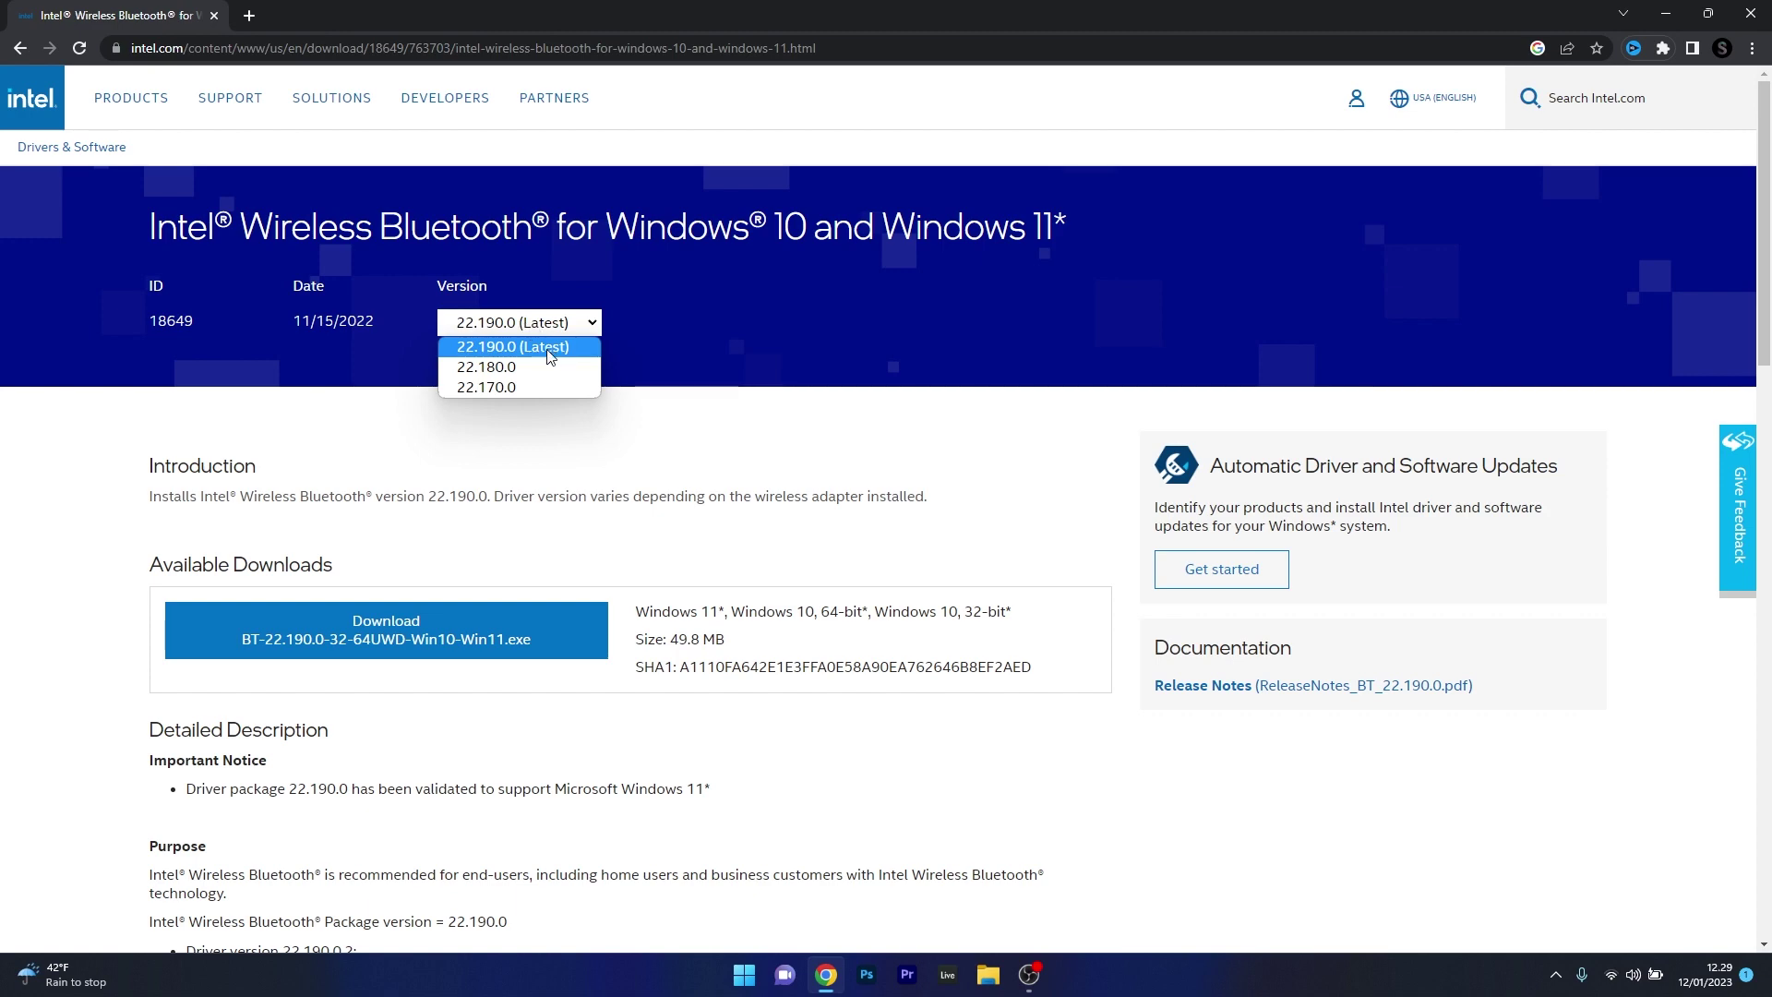
click(550, 355)
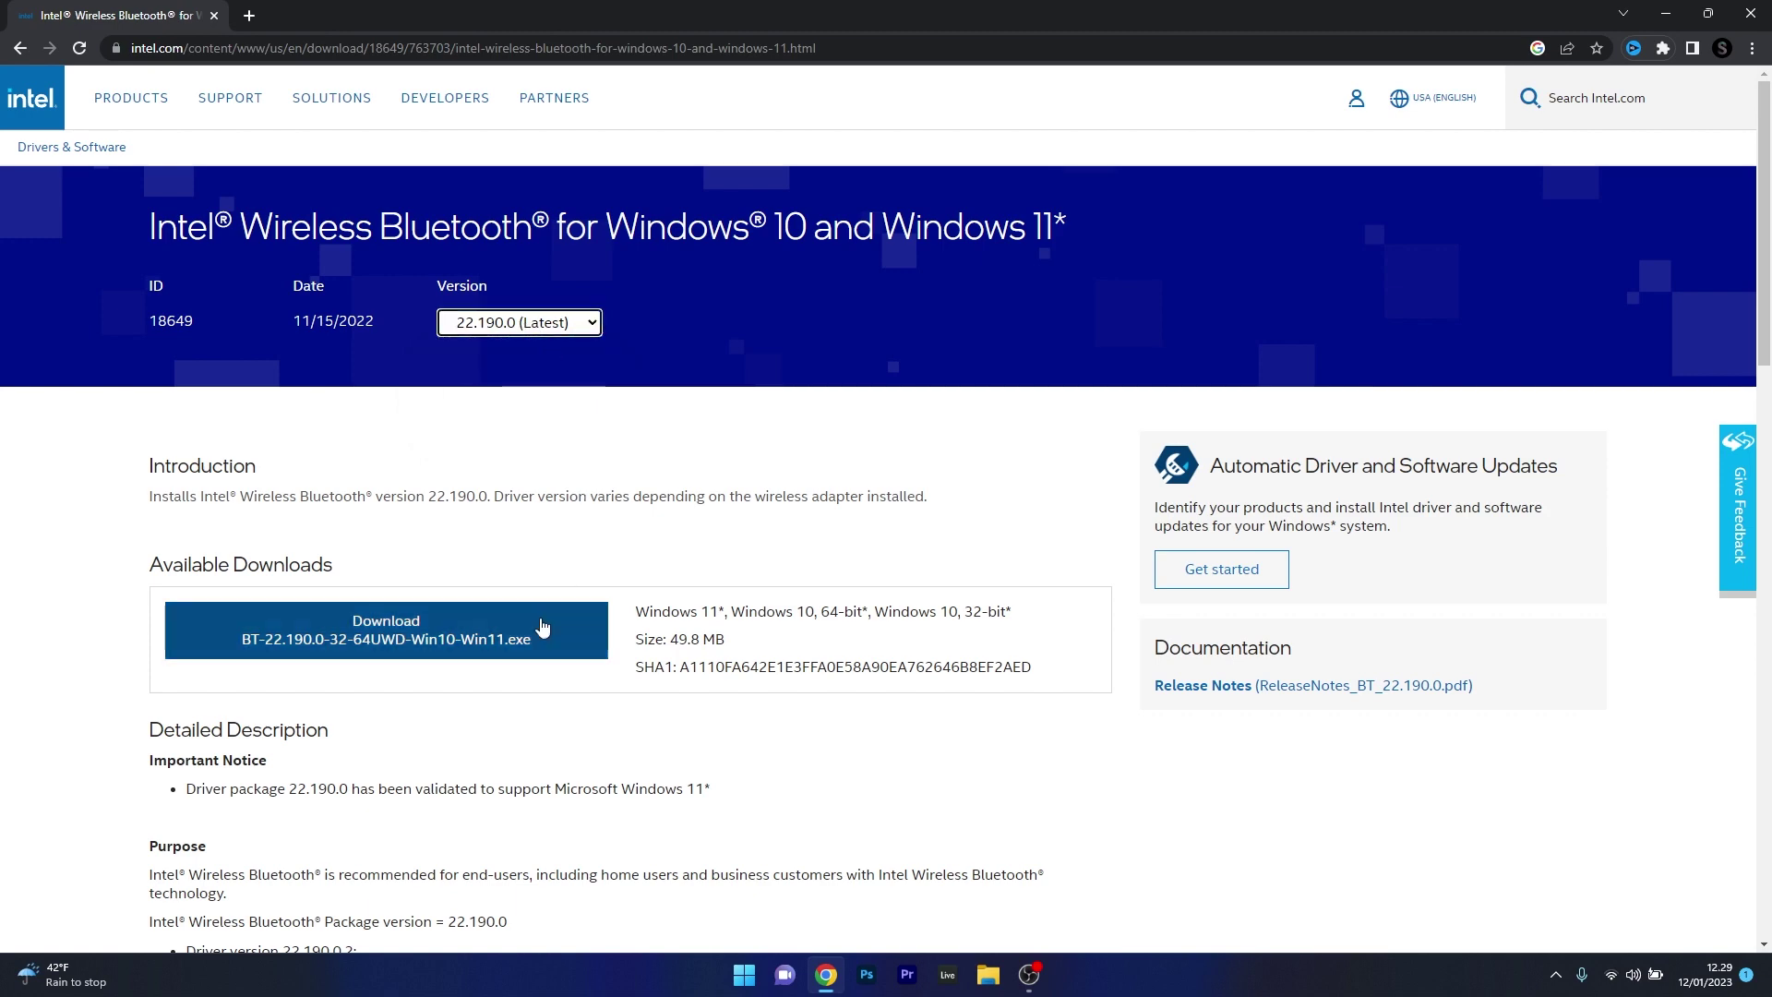
click(414, 640)
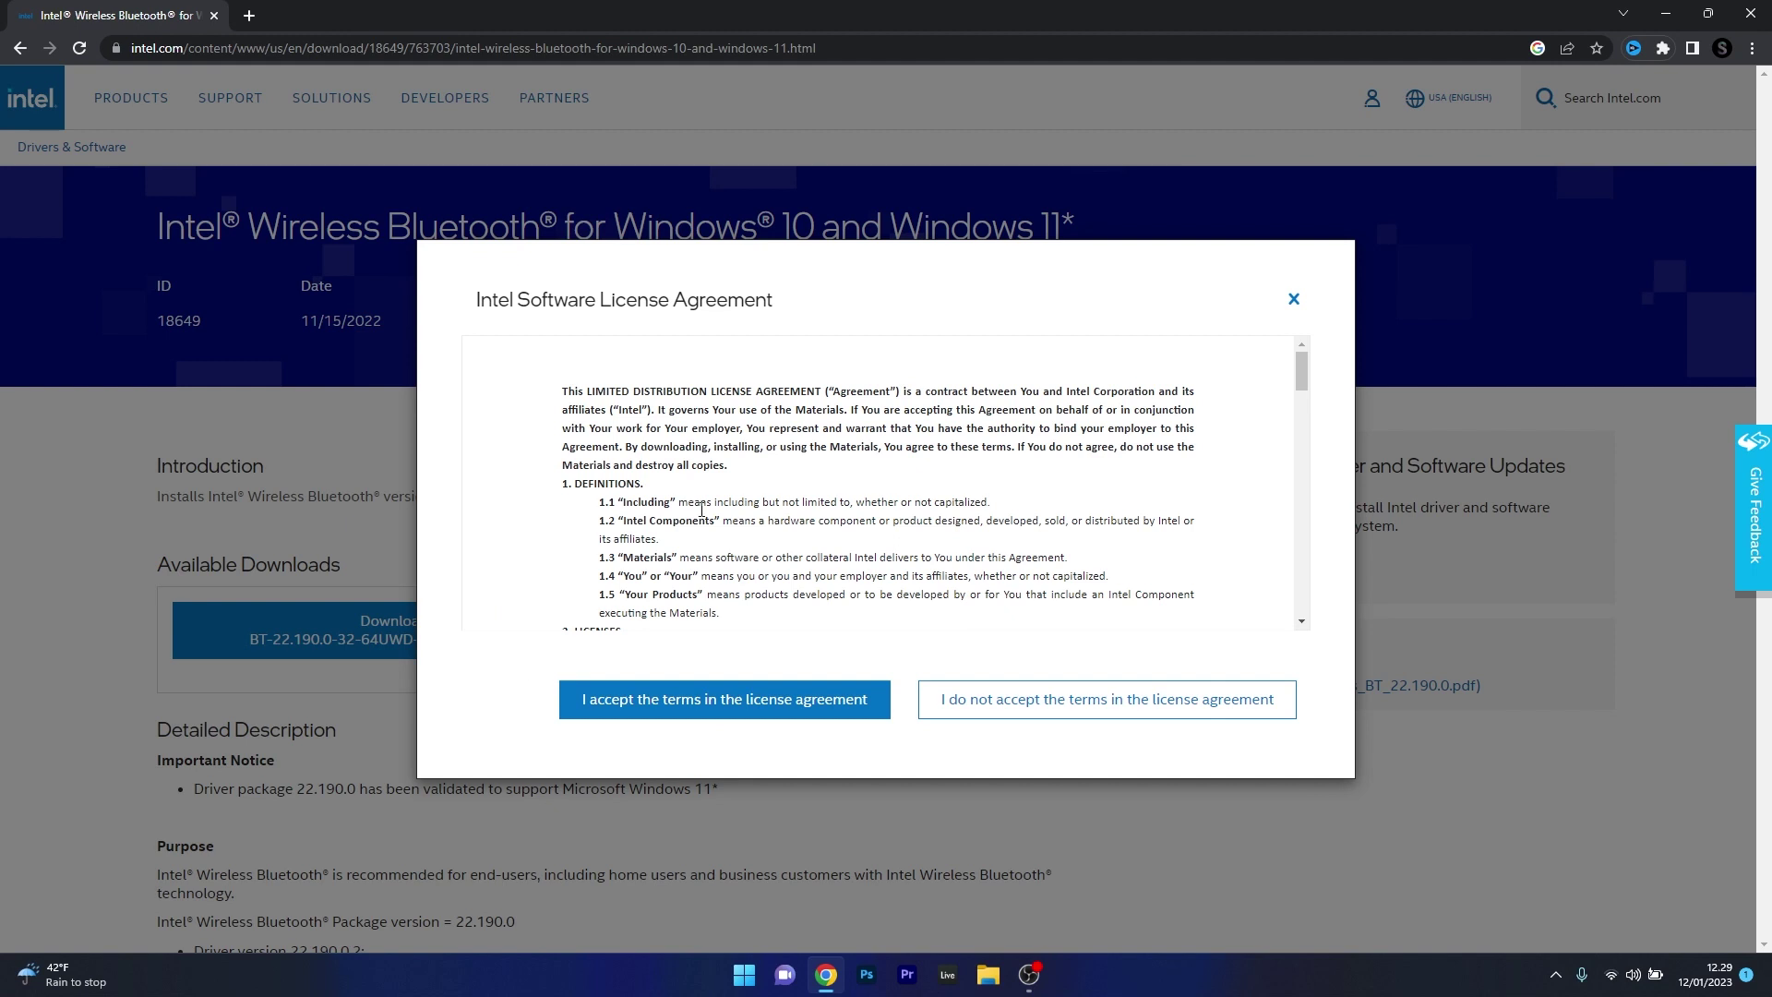
click(692, 712)
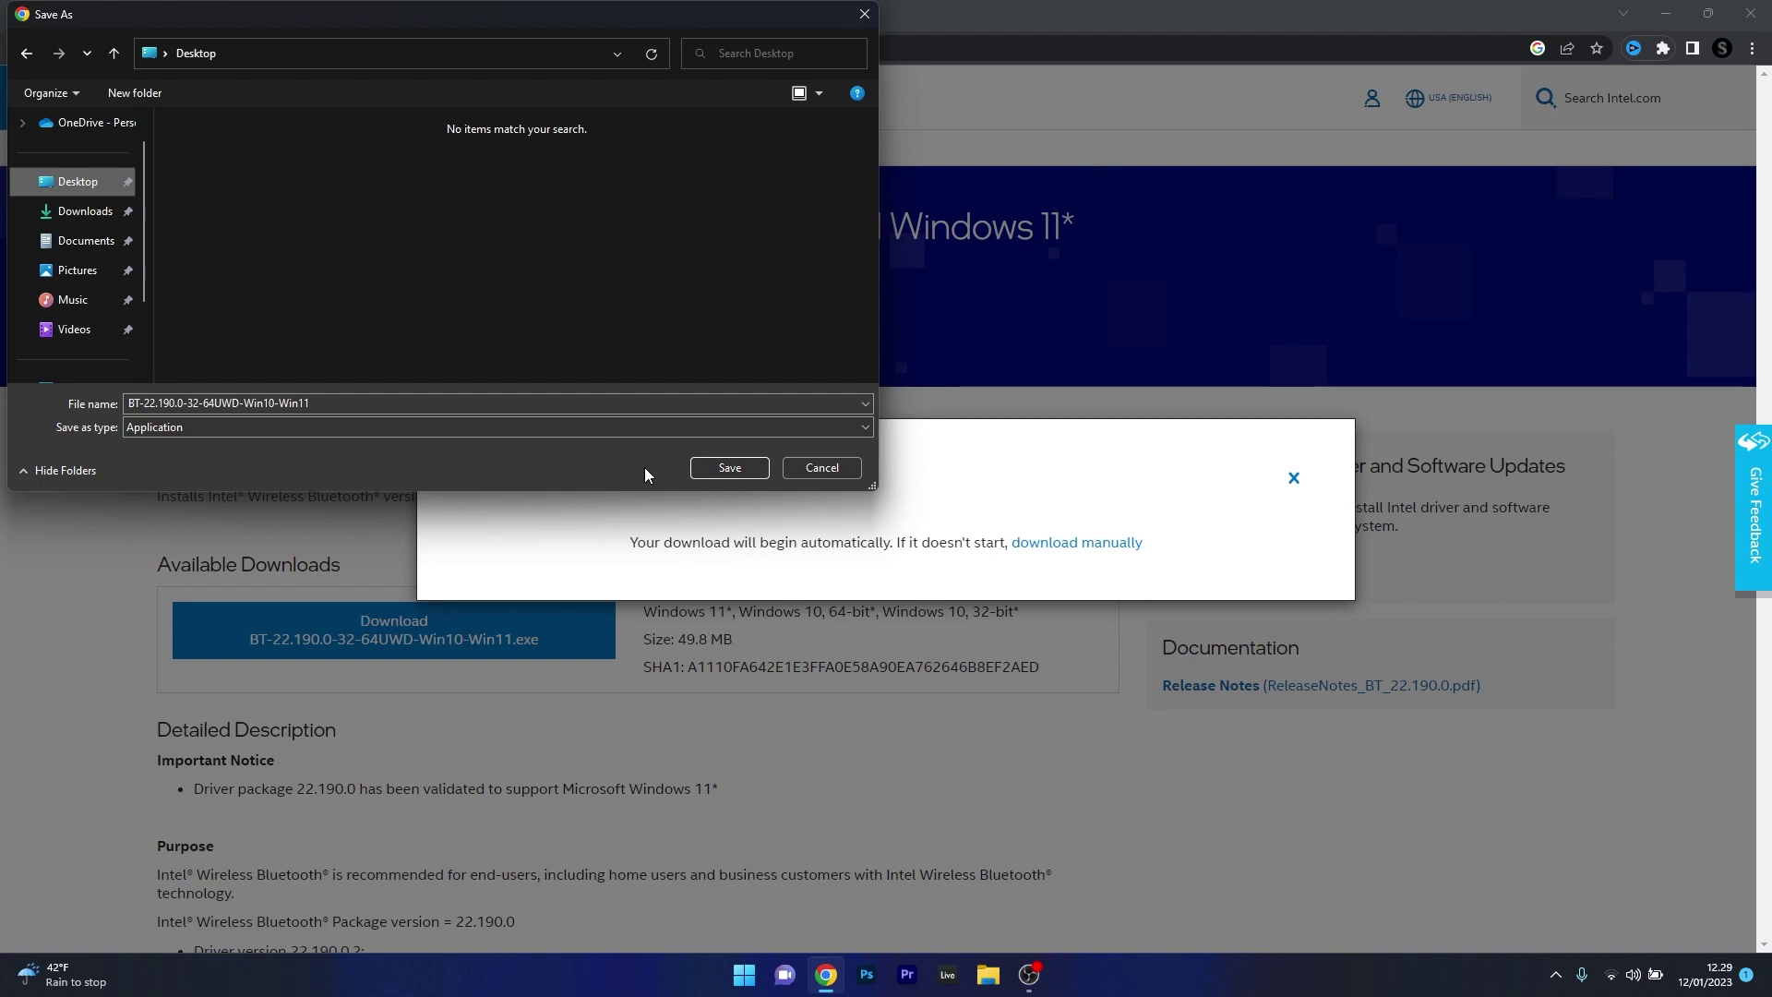
click(729, 467)
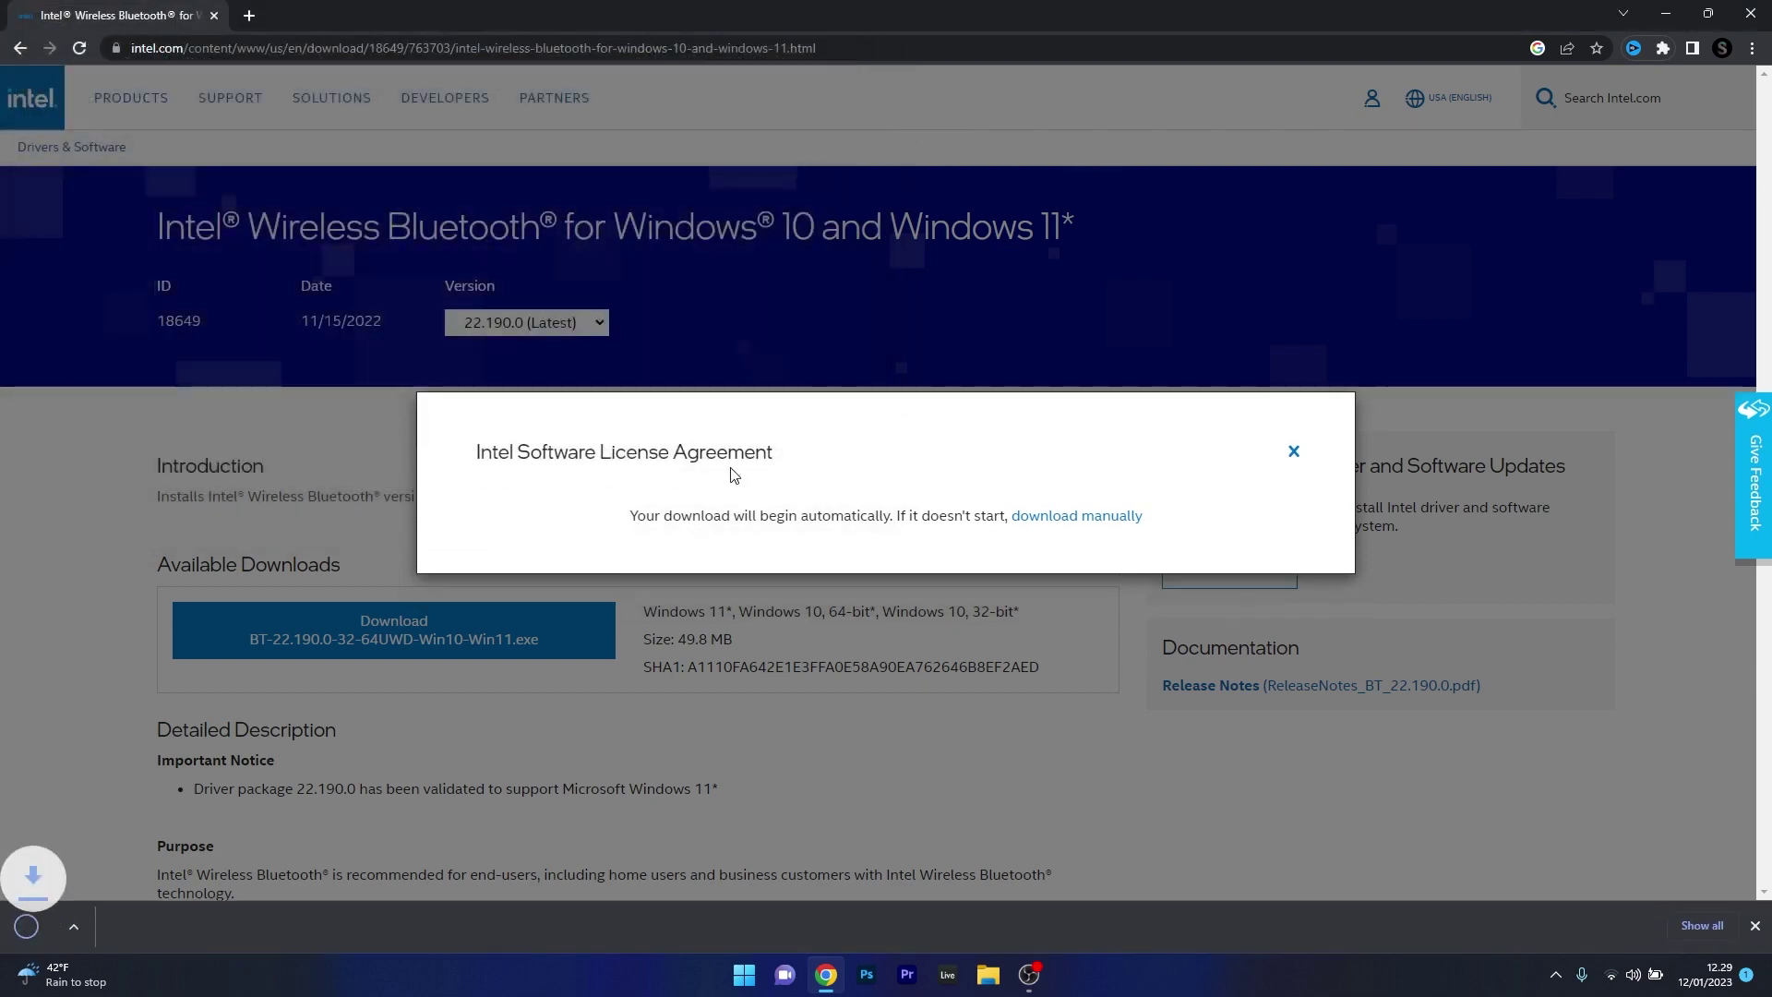
click(1665, 18)
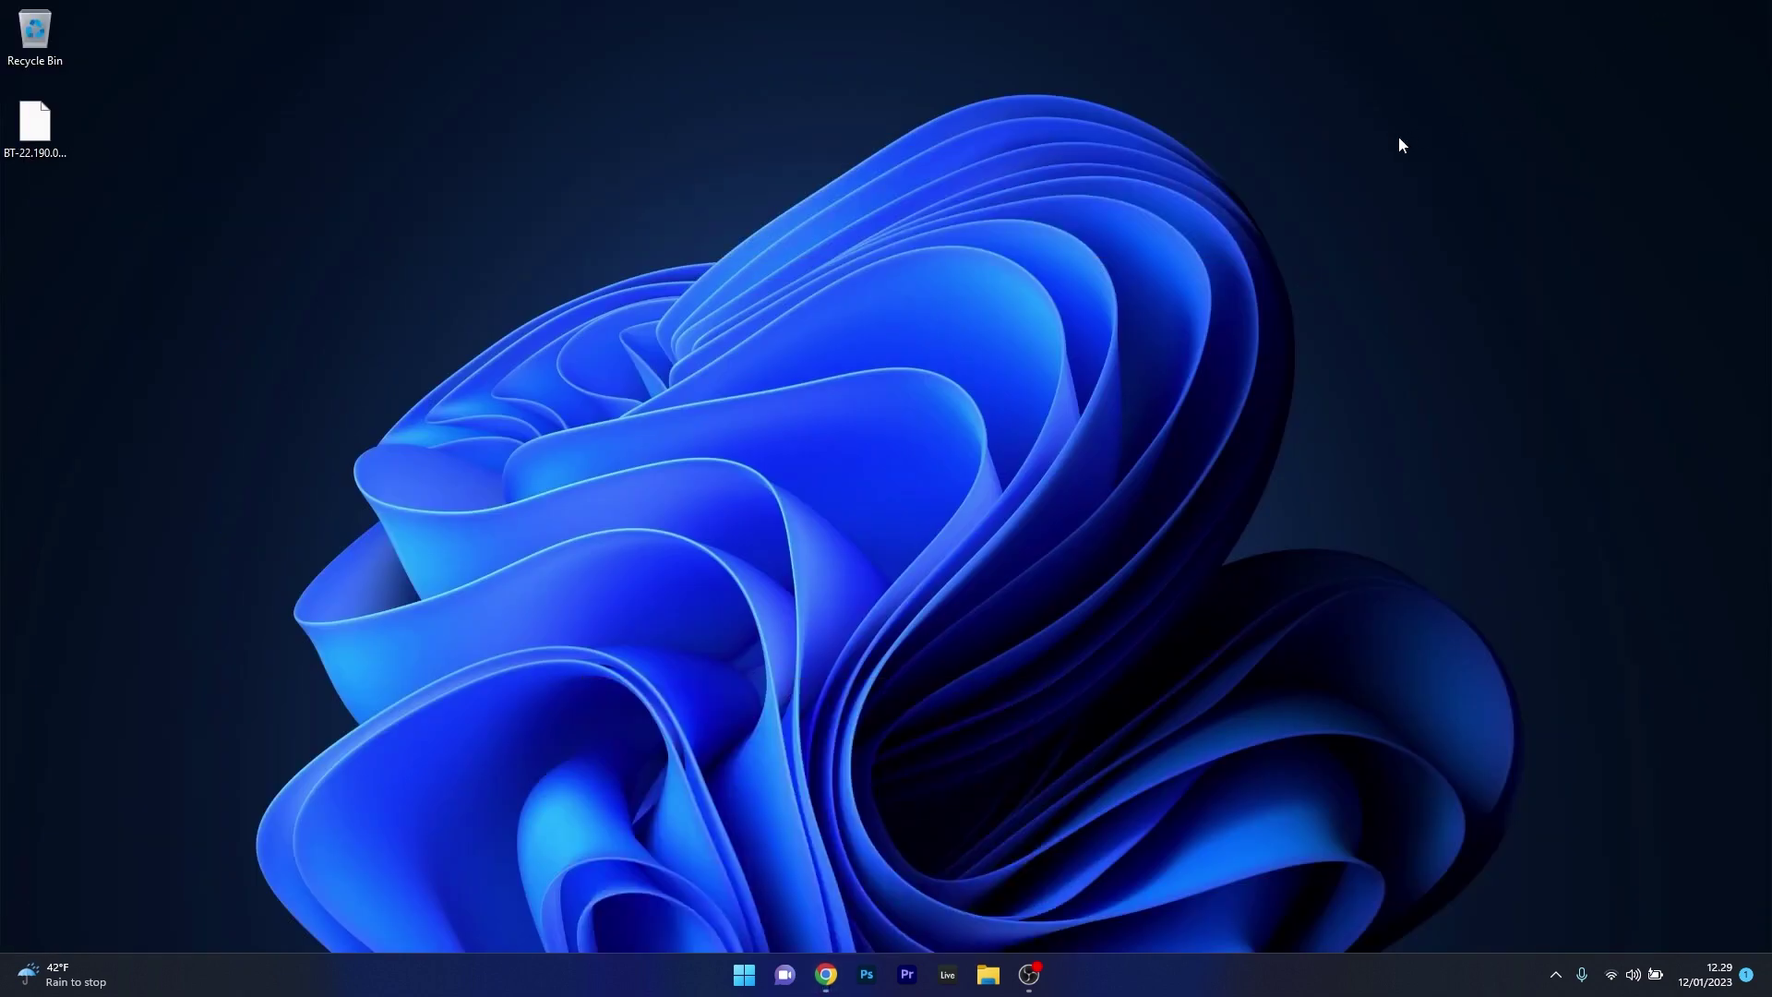
Run the BT-22.190.0 installer from the desktop and choose the Typical setup type.
double_click(35, 125)
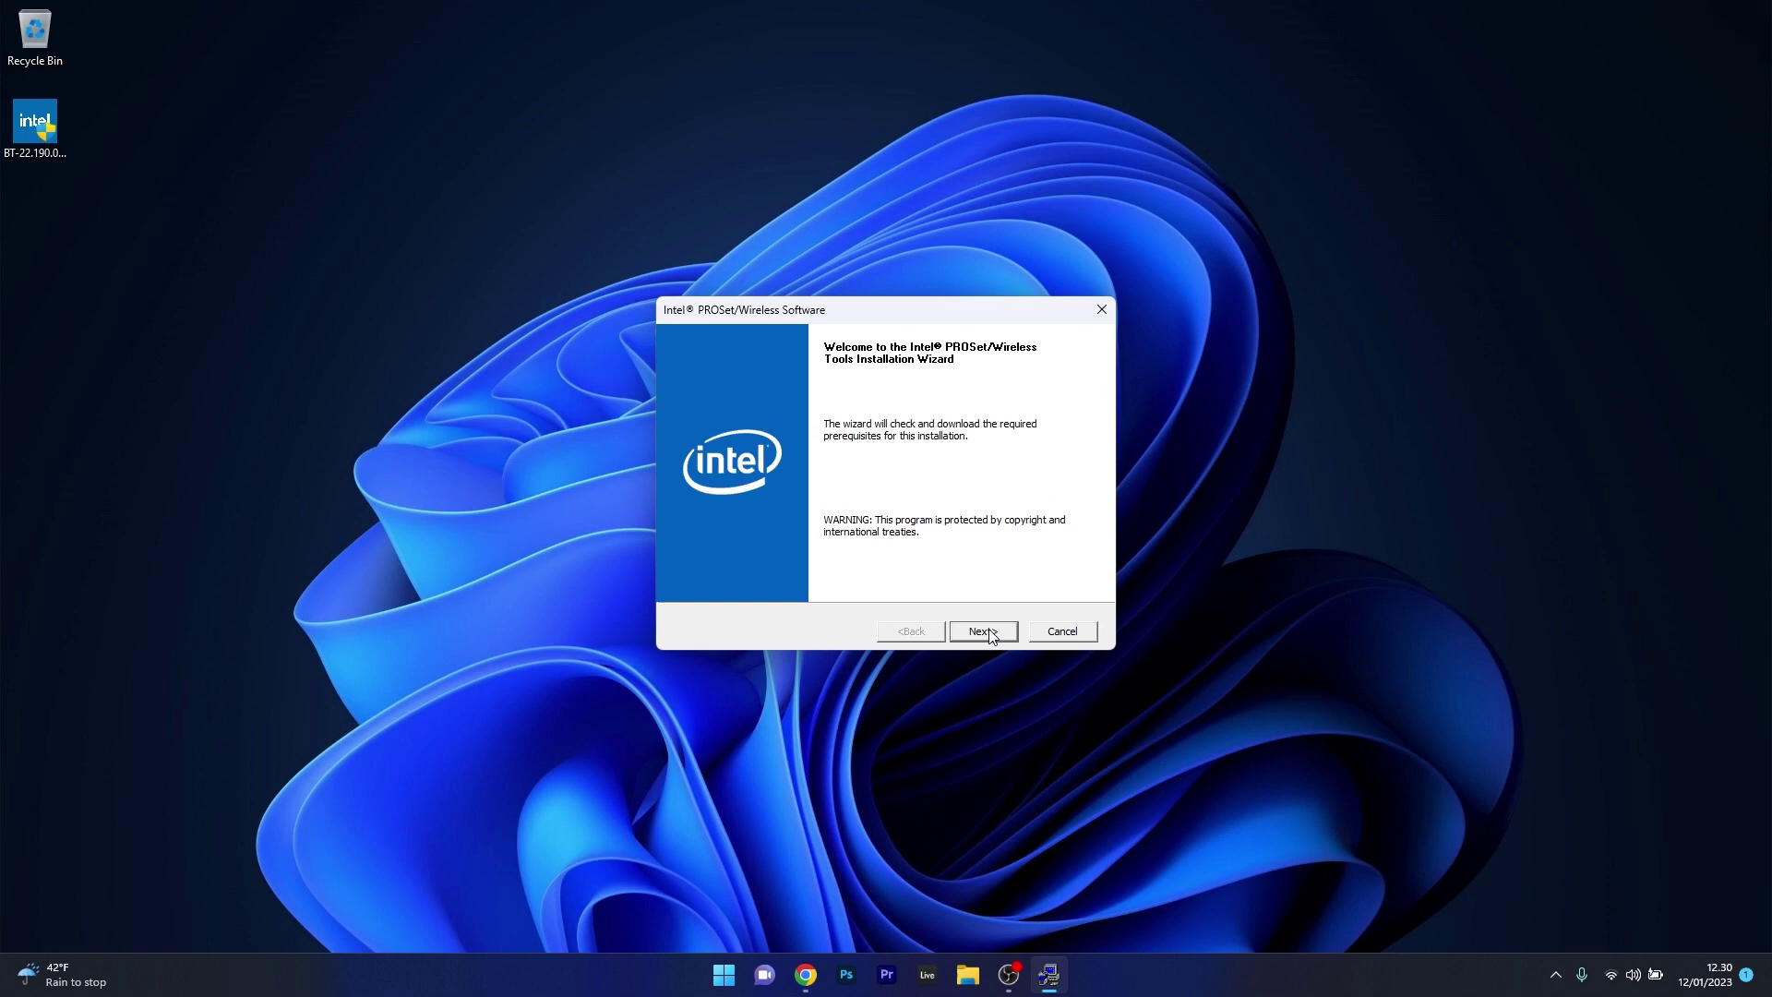
click(983, 631)
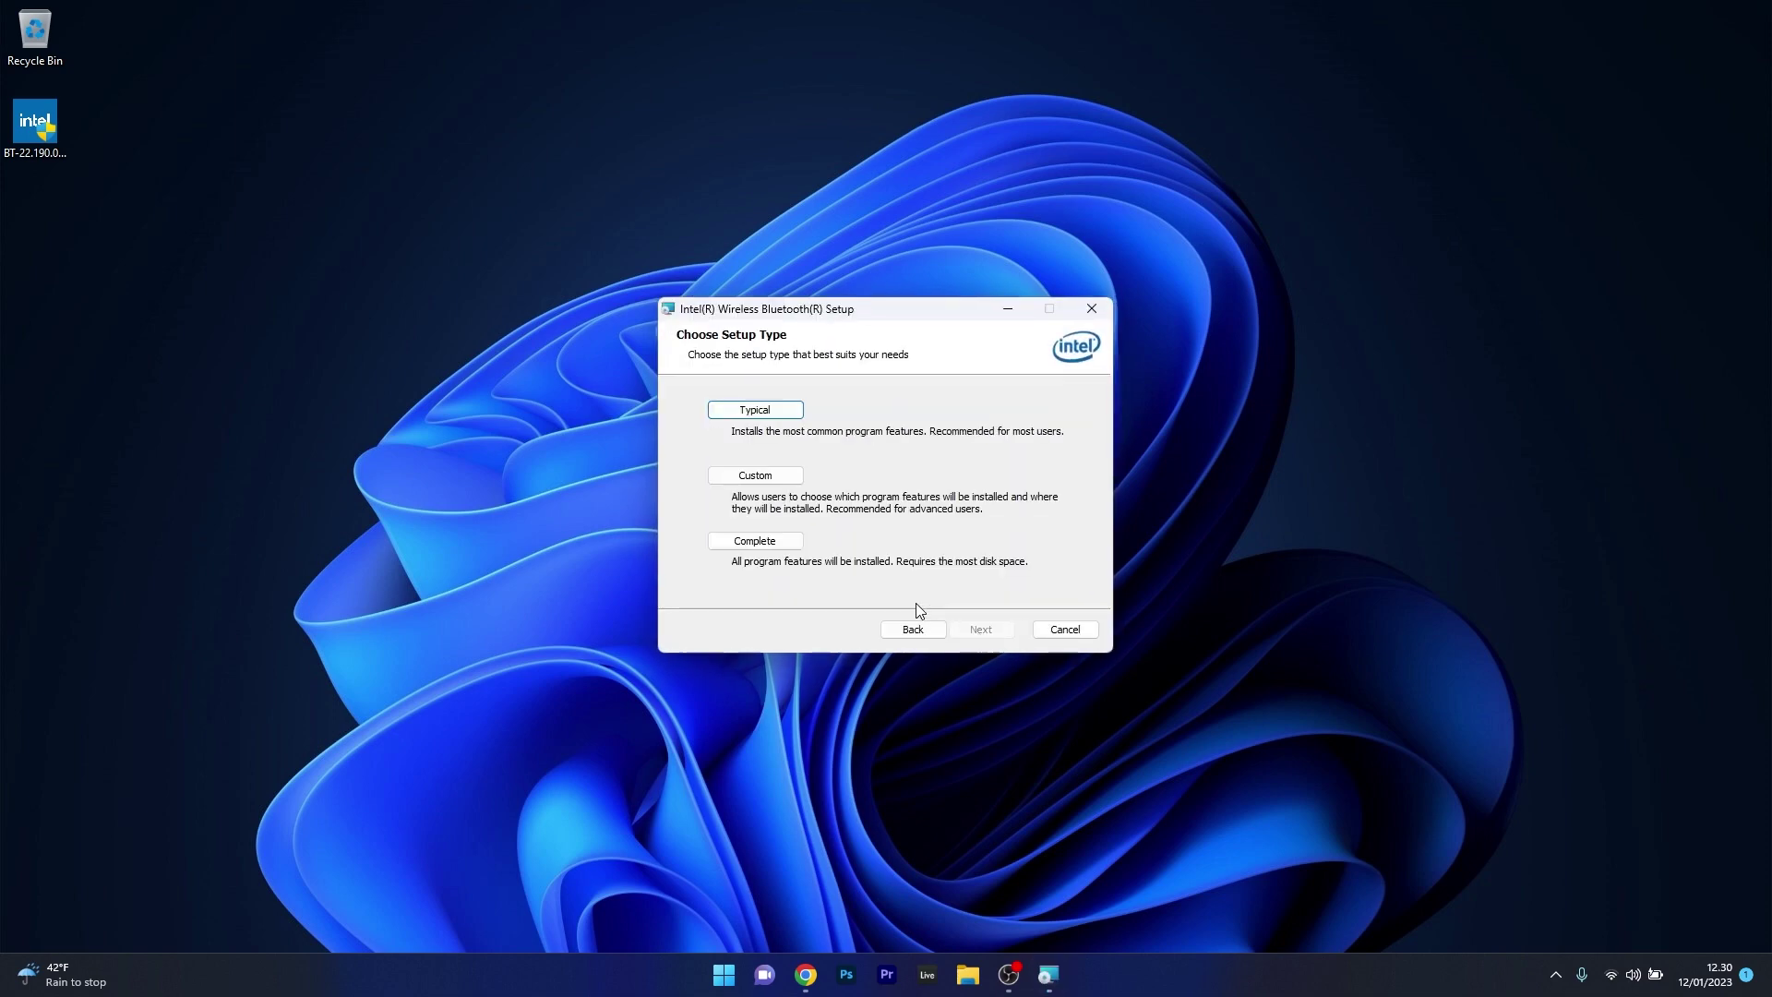
click(763, 414)
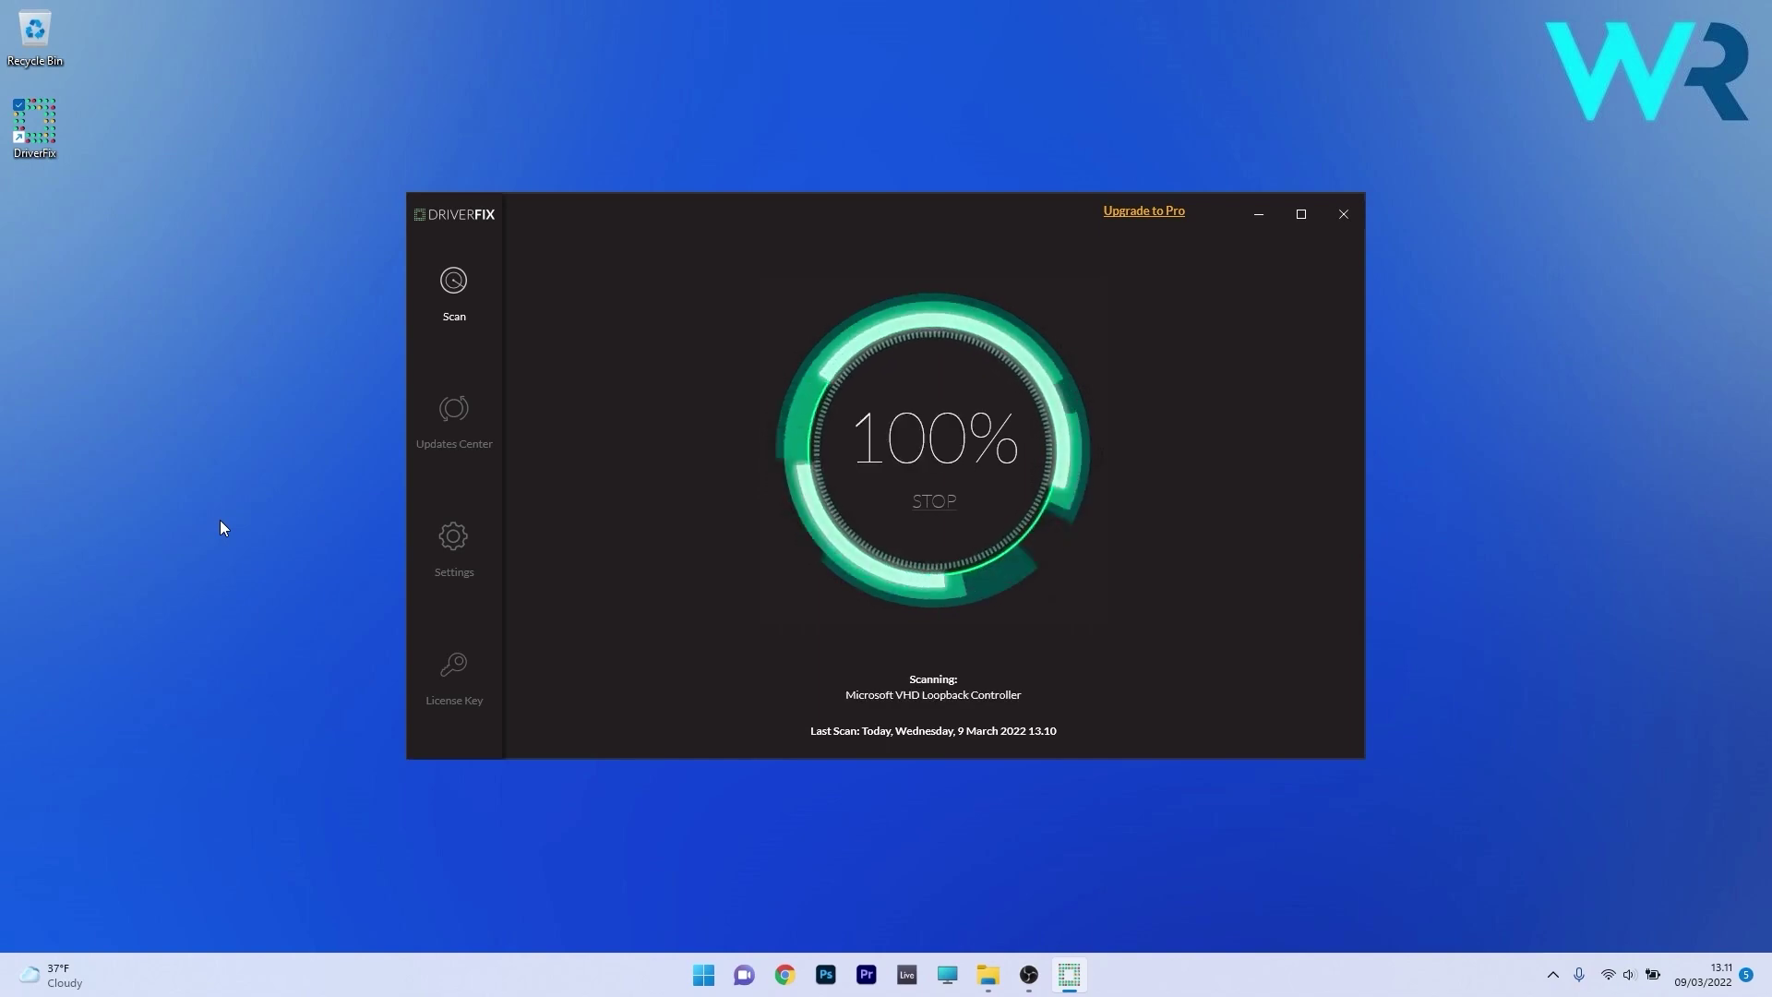
Update the Intel Wireless Bluetooth driver in DriverFix and continue on the Update Current Driver page.
click(1248, 427)
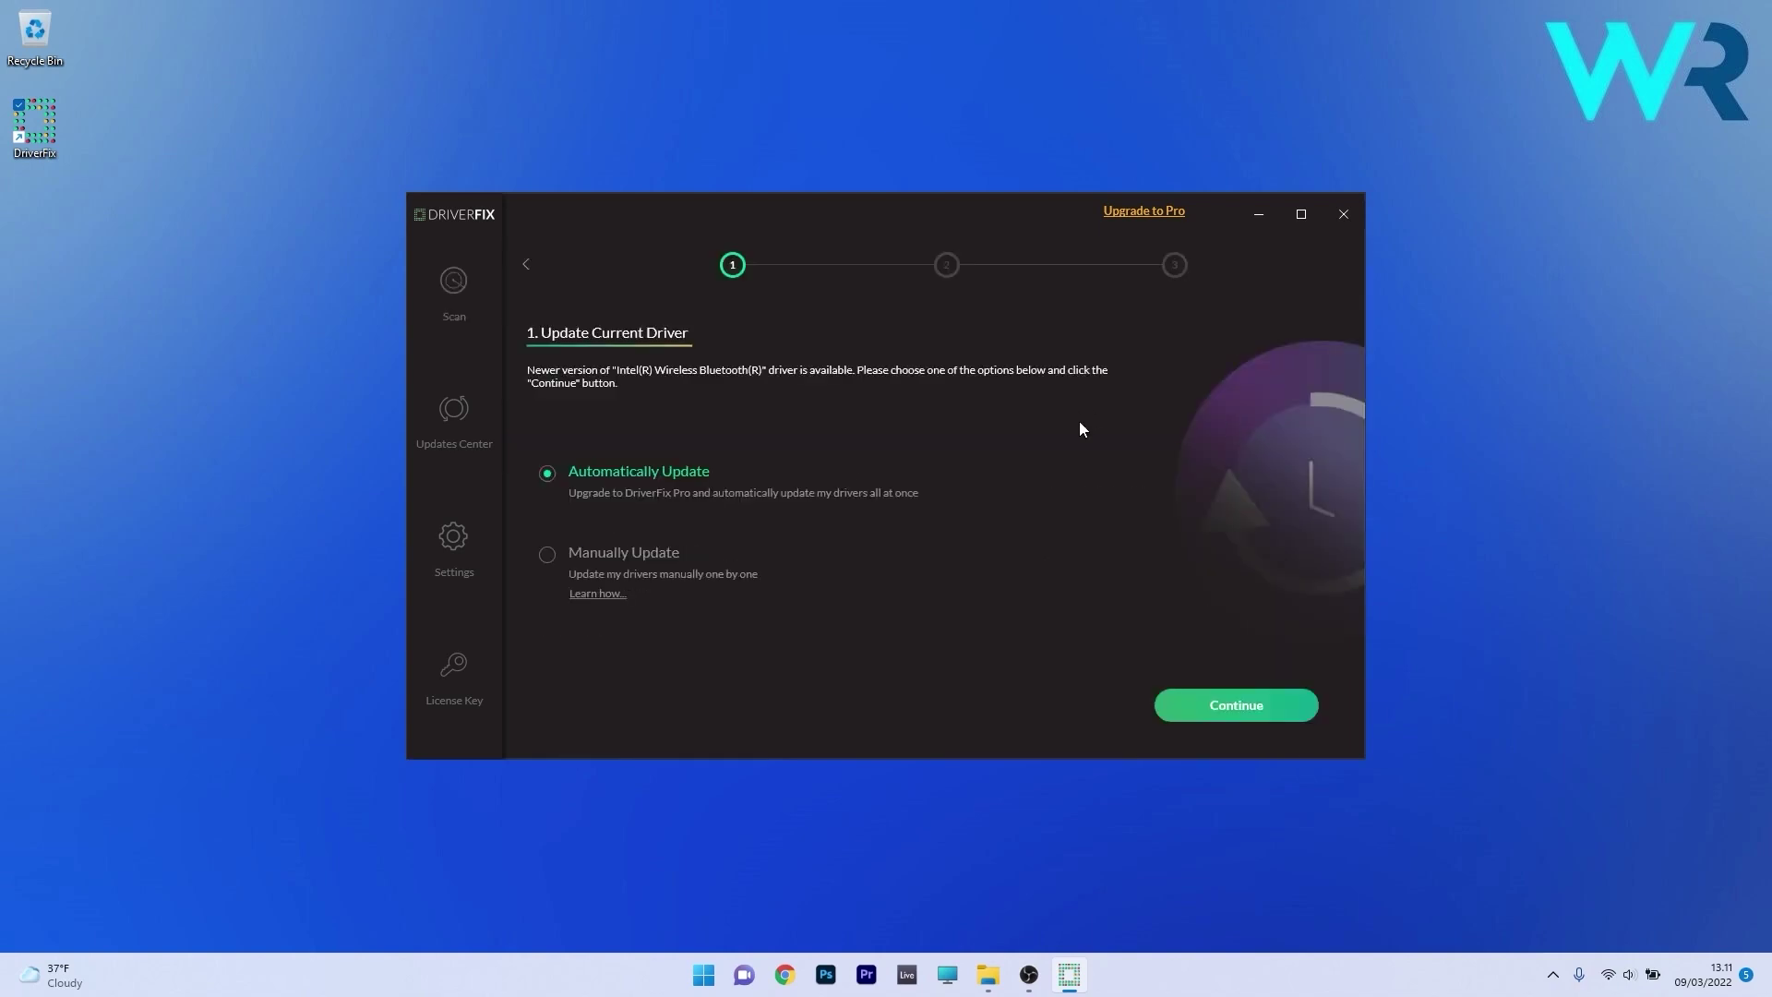
click(1218, 718)
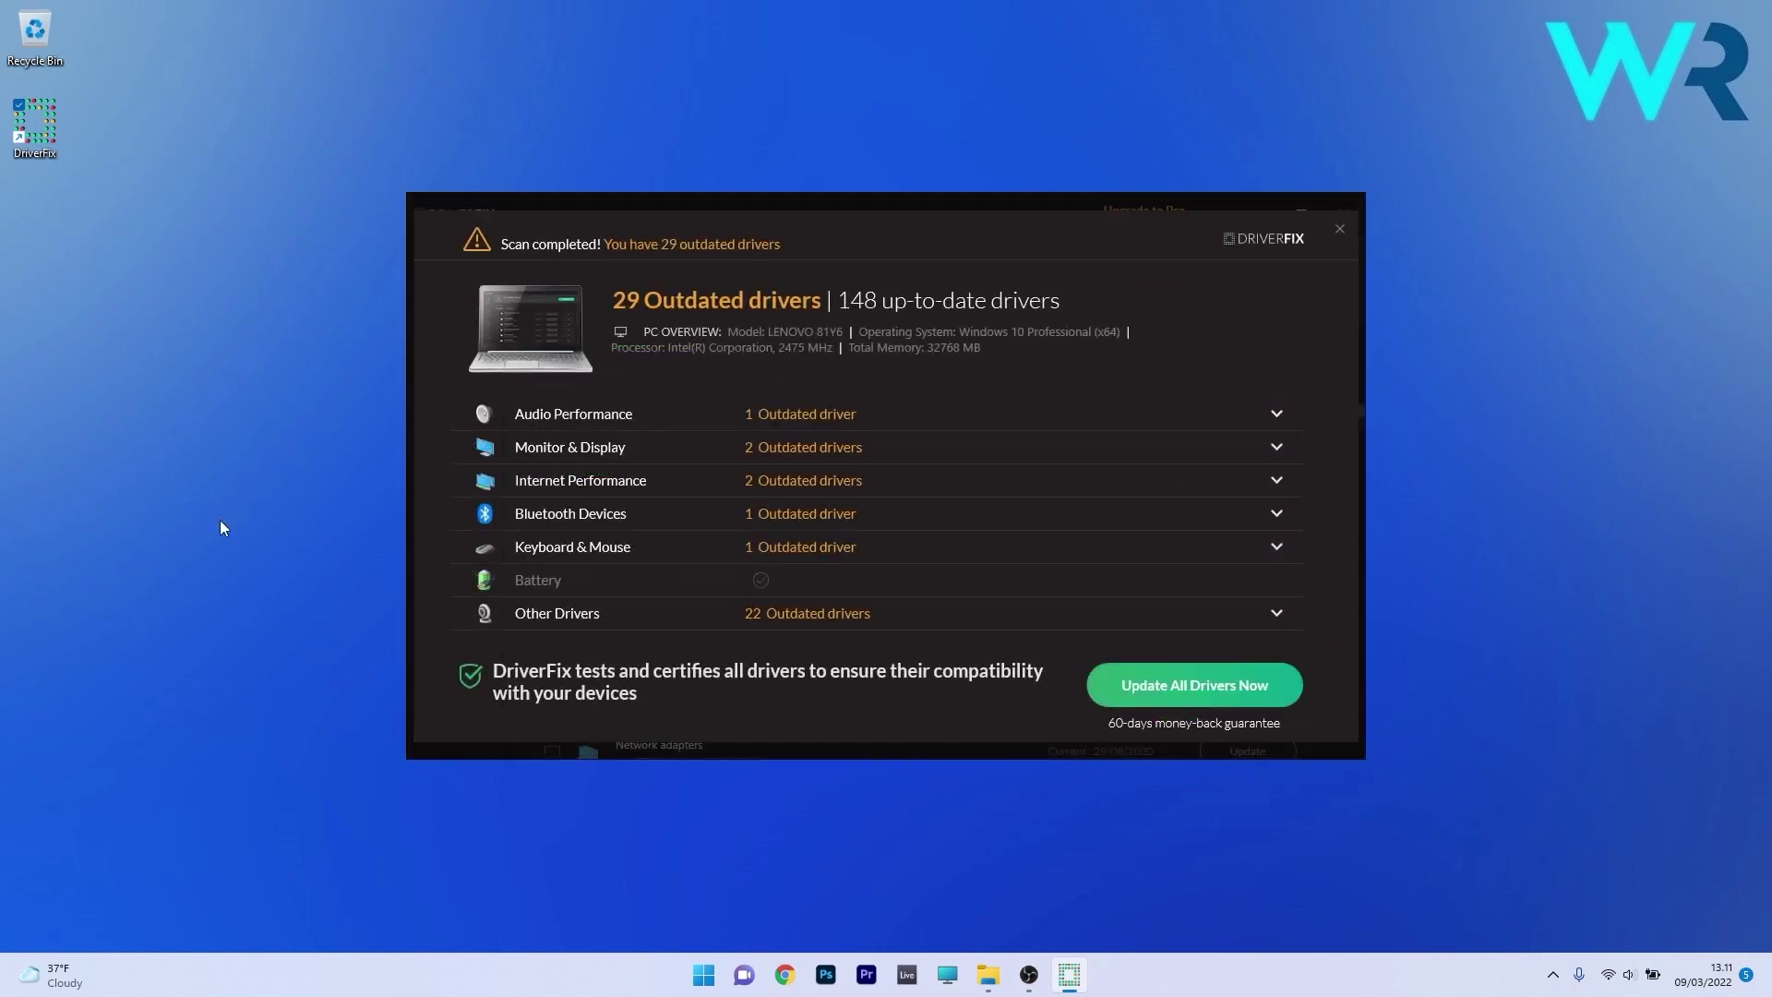